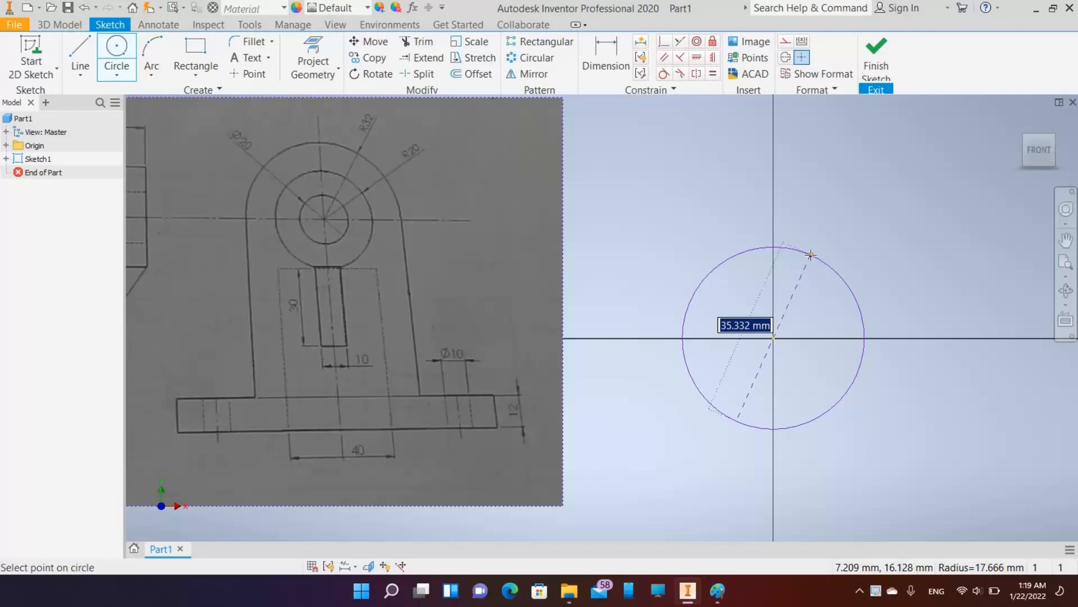
Step: Draw three concentric circles centred on the sketch origin with diameters of 20, 40 and 64 mm
key("Return")
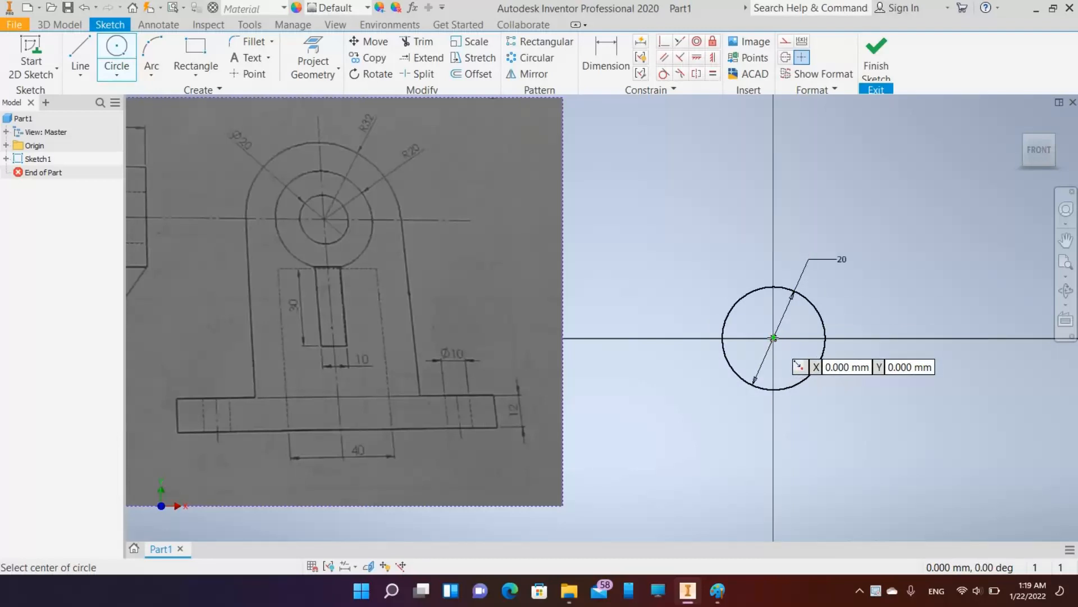
left_click(774, 338)
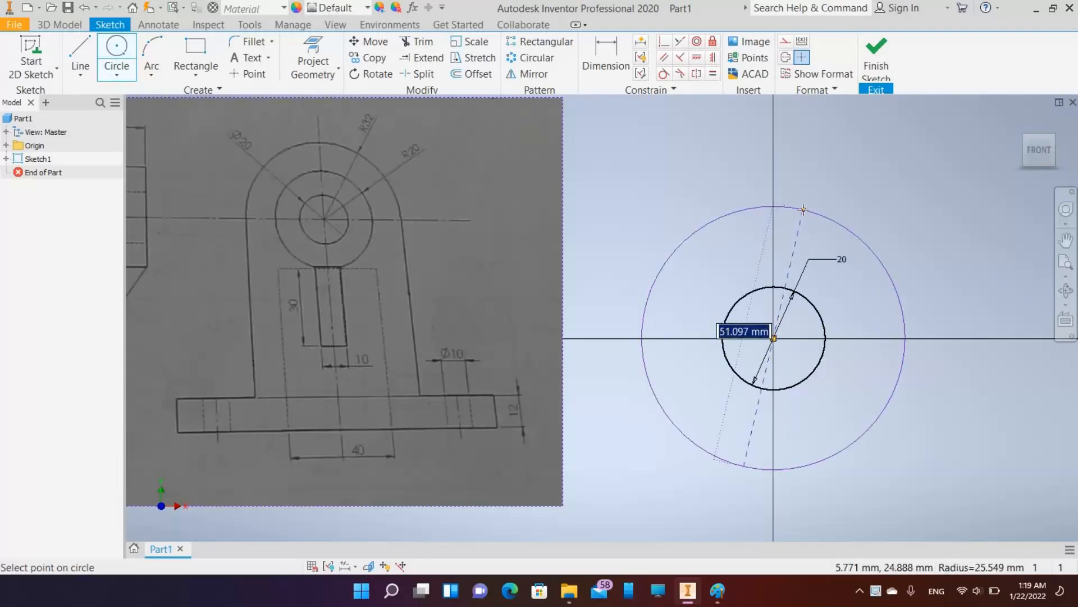
type("40")
key("Return")
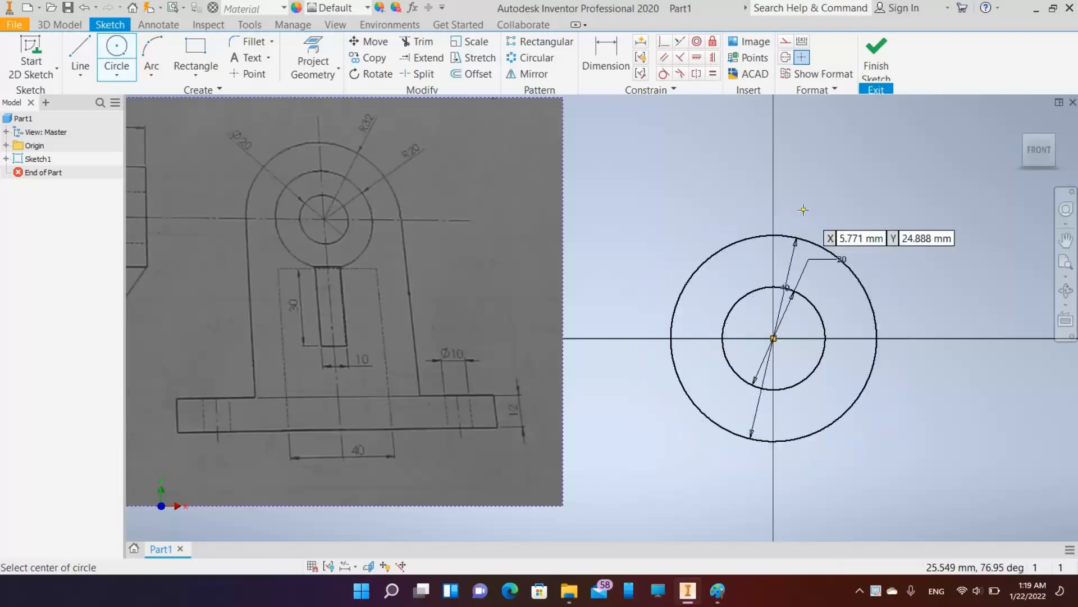
left_click(773, 338)
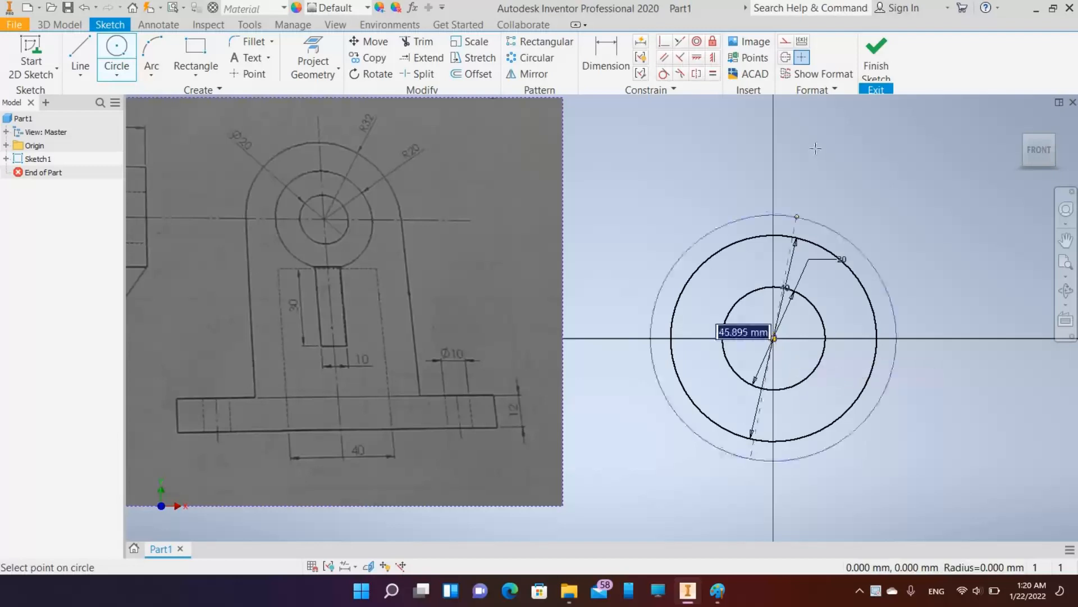
type("6")
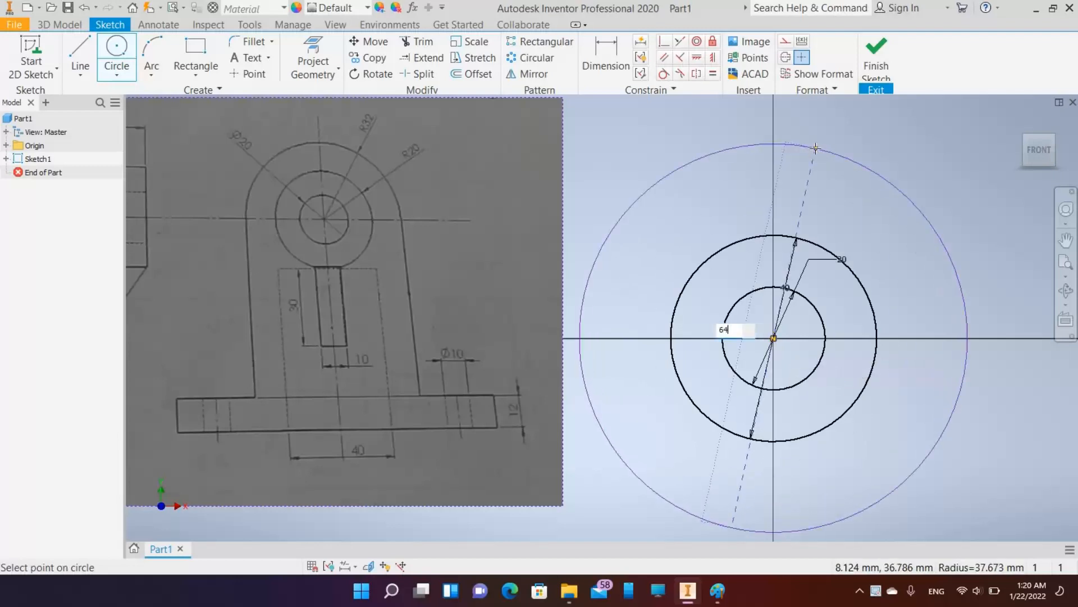
type("4")
key("Return")
Step: Draw a vertical line about 93 mm long straight down from the right quadrant of the 64 mm circle
scroll(779, 278, "down", 3)
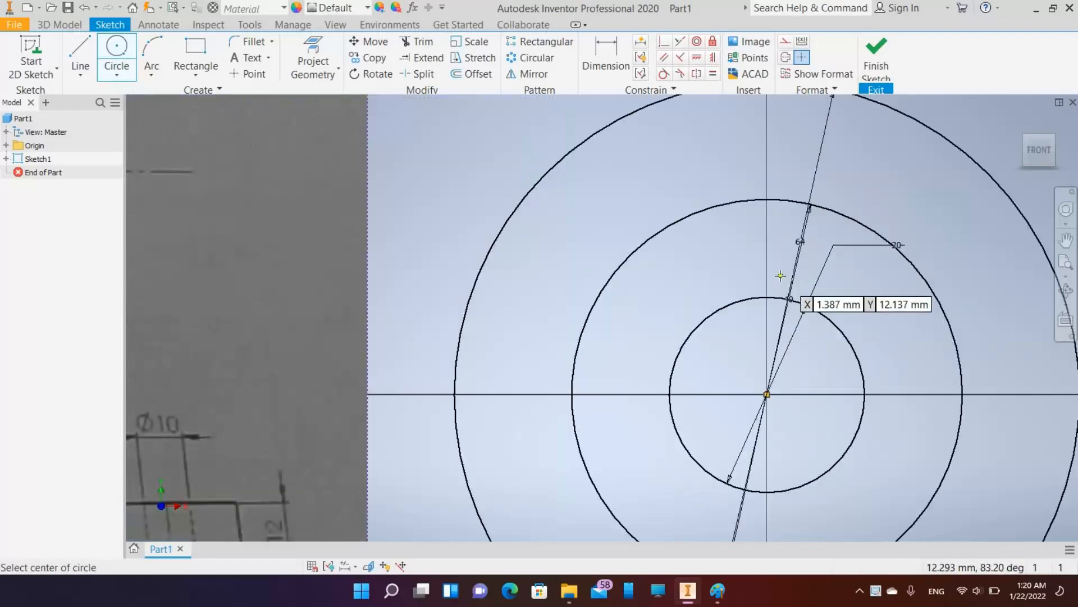
scroll(780, 278, "up", 5)
middle_click_drag(698, 438, 663, 323)
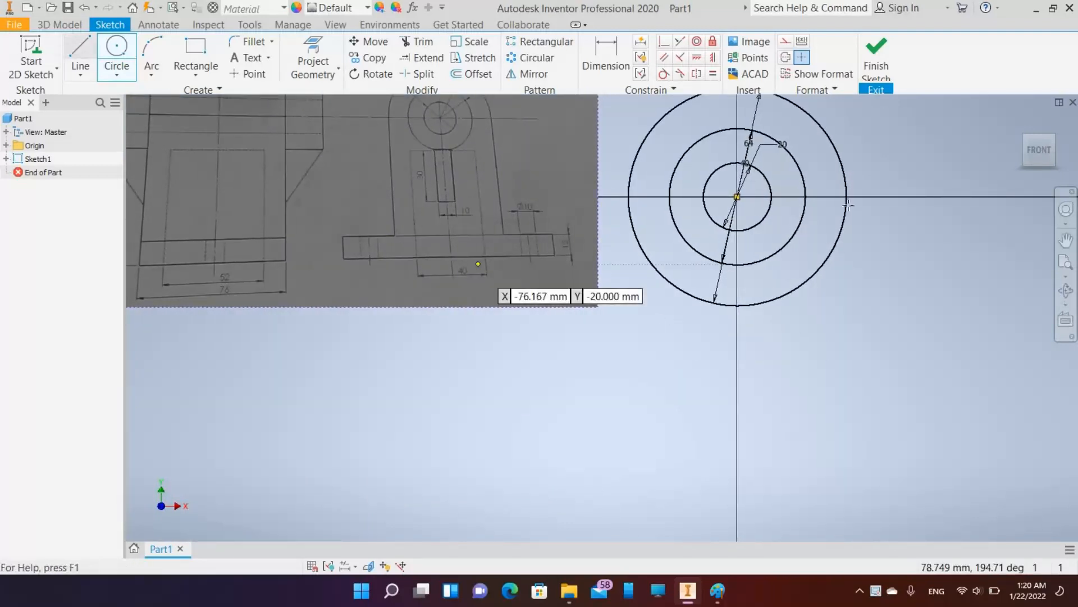
key("l")
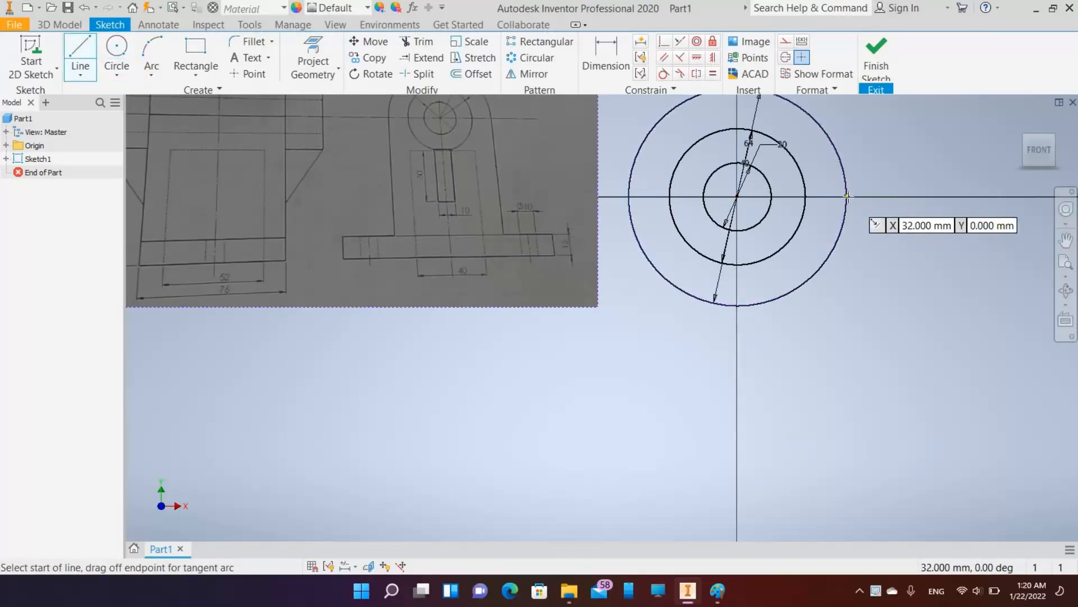
left_click(848, 196)
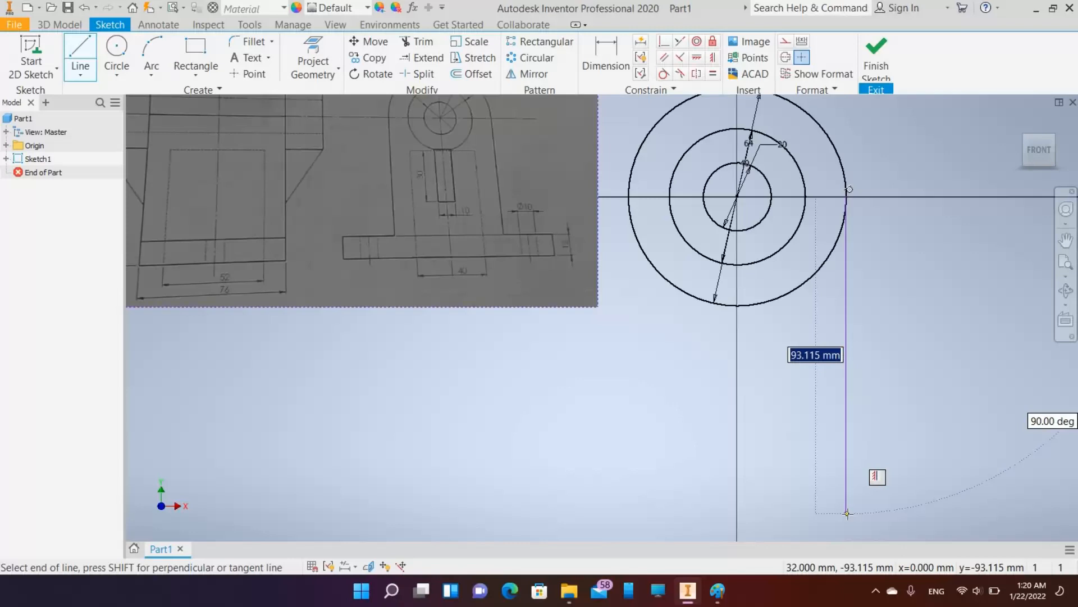
left_click(848, 513)
Step: Continue the outline around a base about 145 mm wide and 18 mm high, ending with a vertical line up to the outer circle's left quadrant
scroll(848, 513, "up", 2)
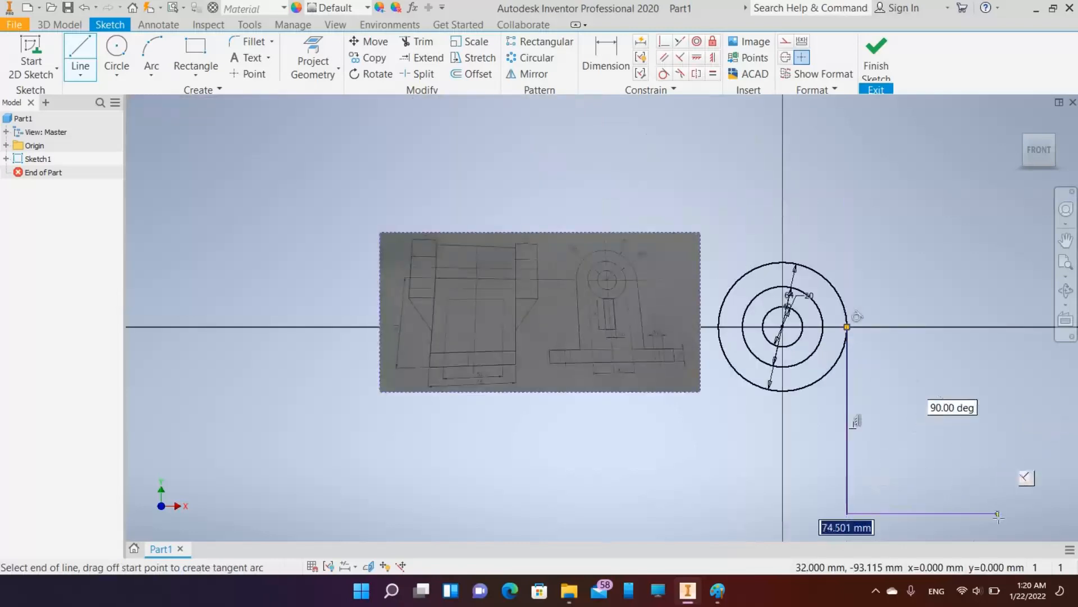
middle_click_drag(984, 509, 928, 373)
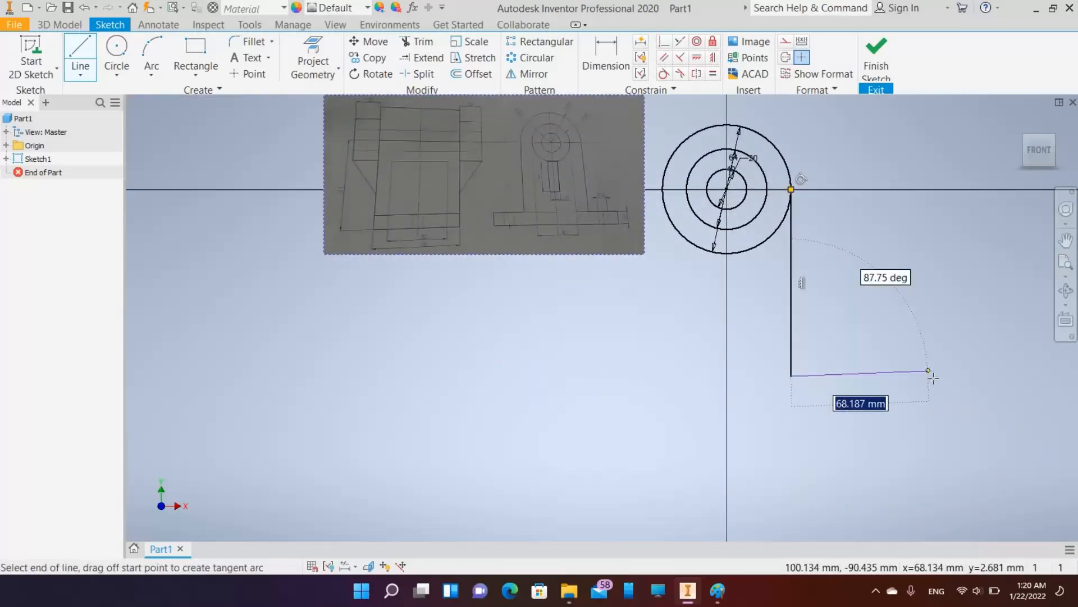
left_click(867, 377)
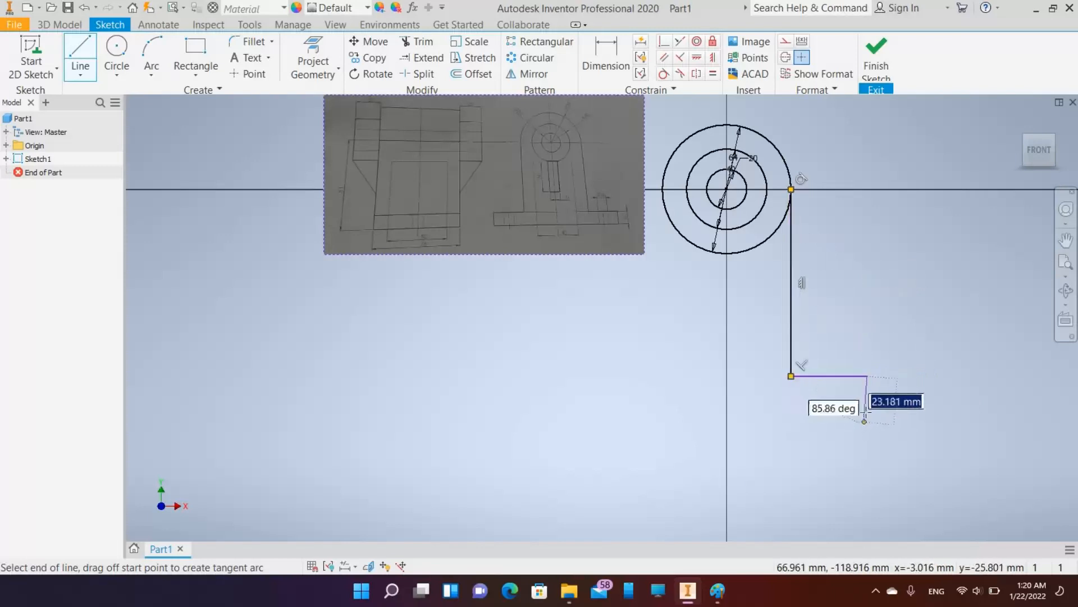
left_click(760, 412)
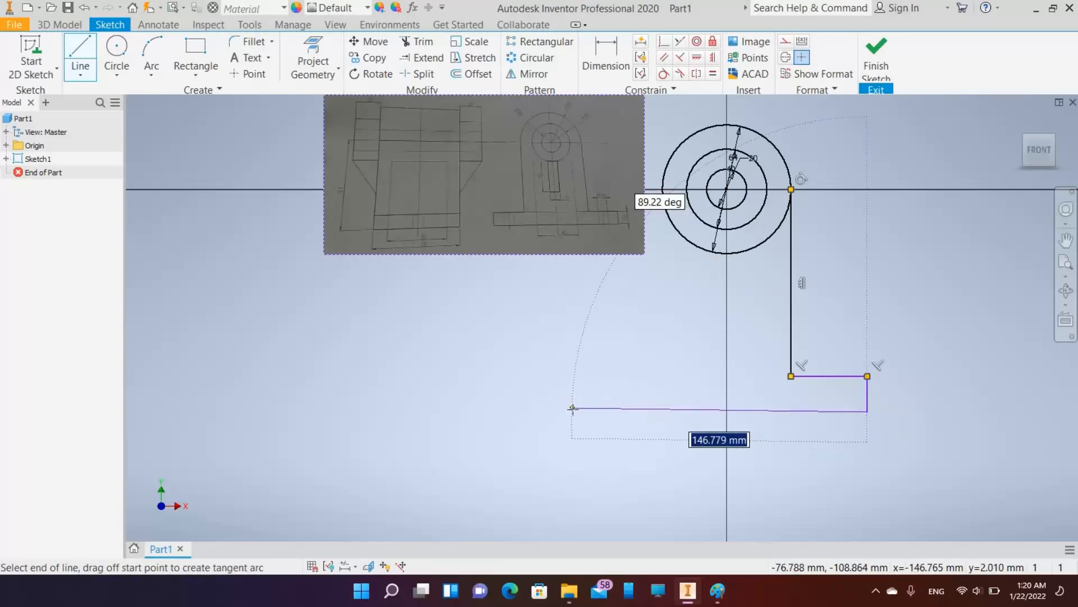
left_click(576, 400)
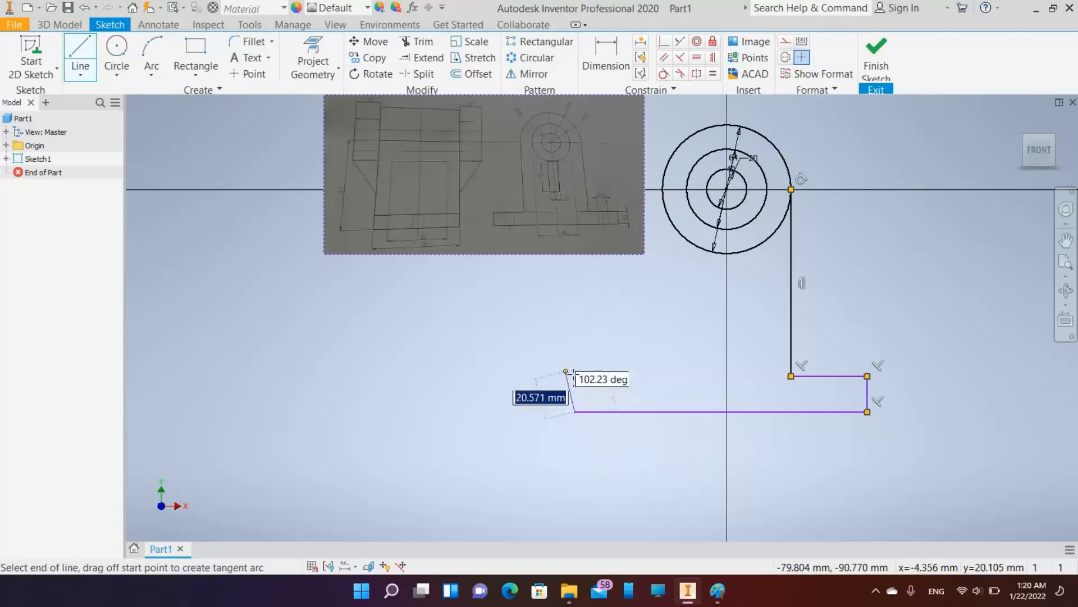
left_click(599, 375)
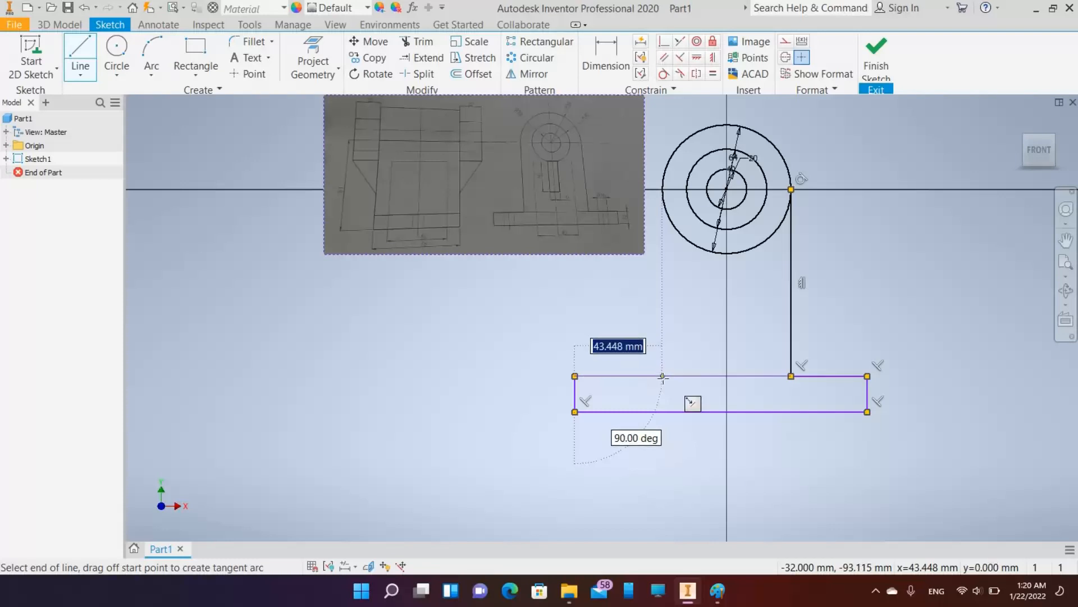
left_click(663, 375)
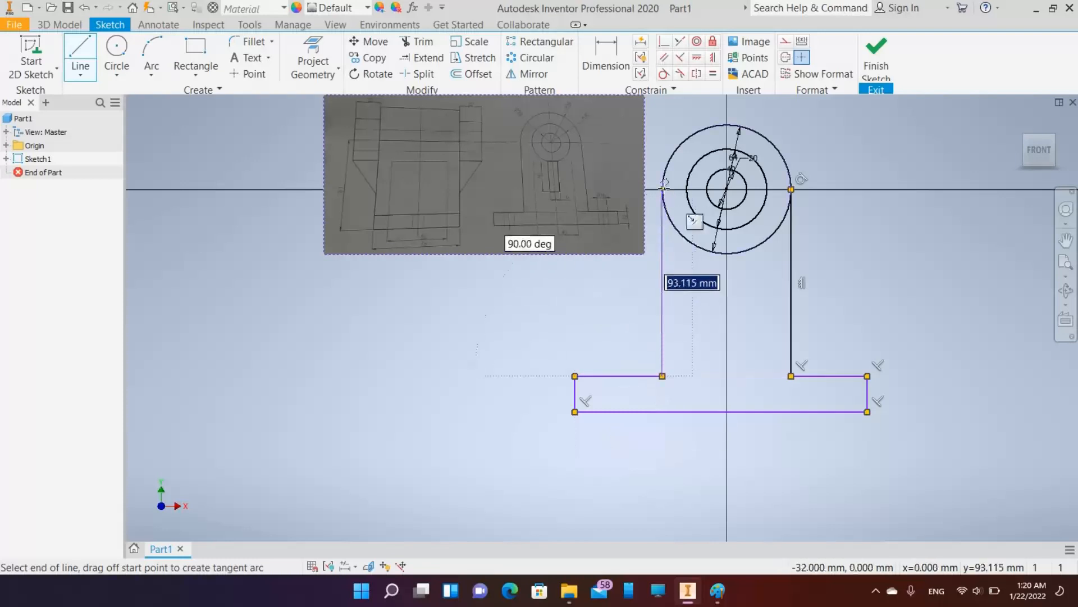
double_click(663, 189)
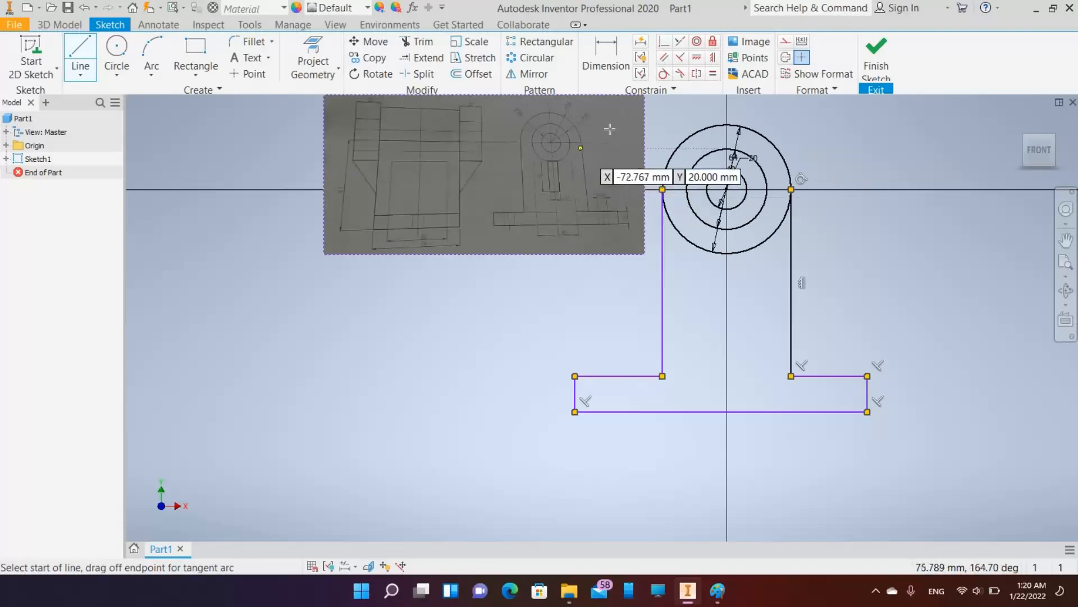
Step: Dimension the vertical distance from the circle centre to the base's bottom edge as 81 mm
scroll(601, 144, "up", 3)
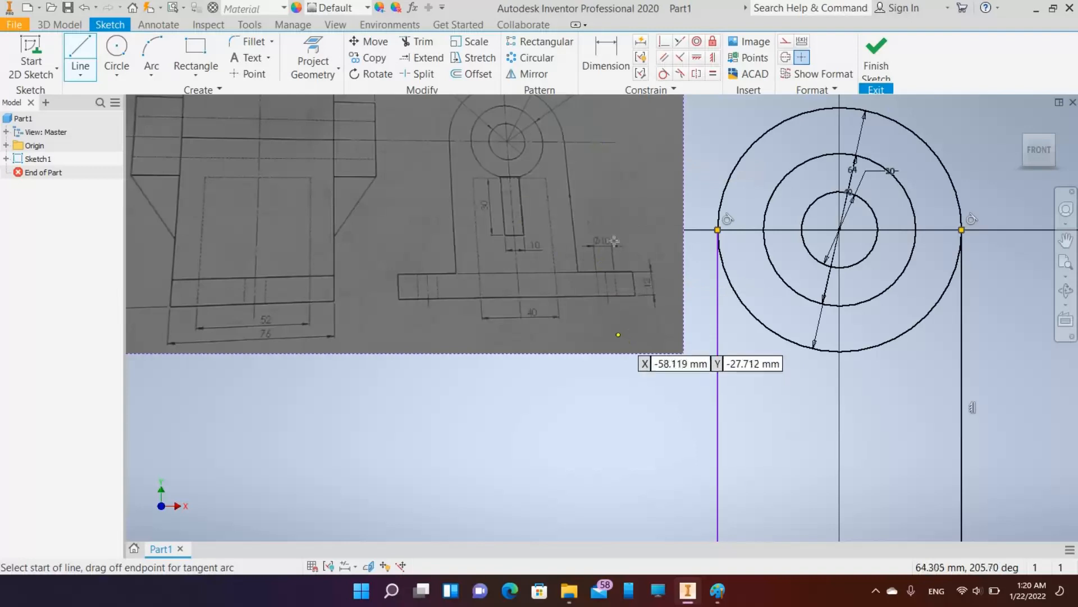
mouse_move(424, 237)
middle_mouse_down()
mouse_move(536, 289)
mouse_move(515, 269)
middle_mouse_up()
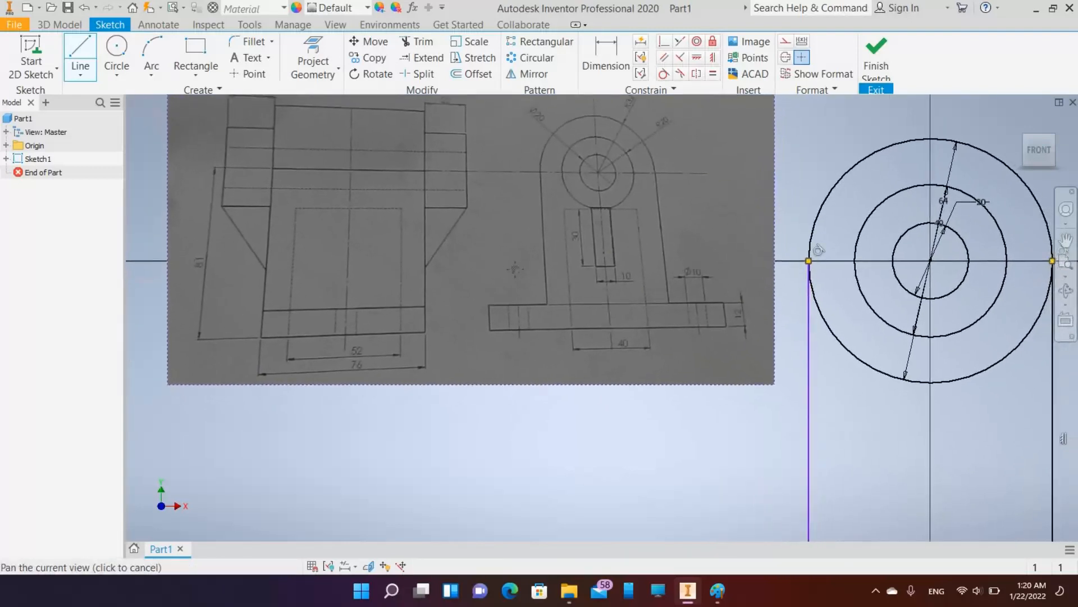
mouse_move(845, 384)
middle_mouse_down()
mouse_move(667, 317)
mouse_move(610, 270)
mouse_move(638, 271)
middle_mouse_up()
scroll(639, 269, "up", 1)
scroll(640, 275, "down", 1)
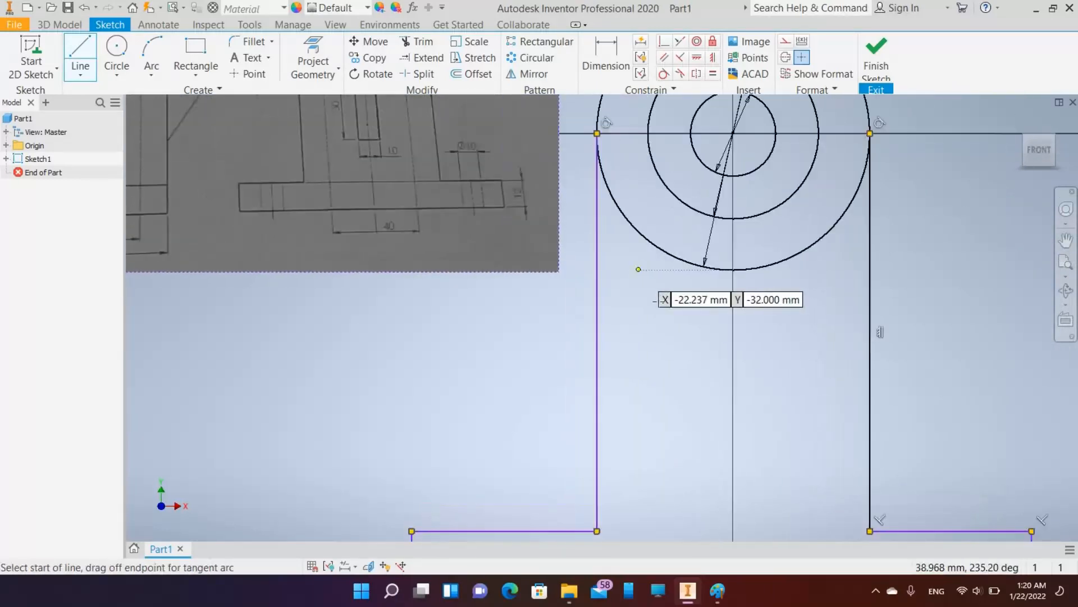
scroll(657, 301, "down", 2)
key("d")
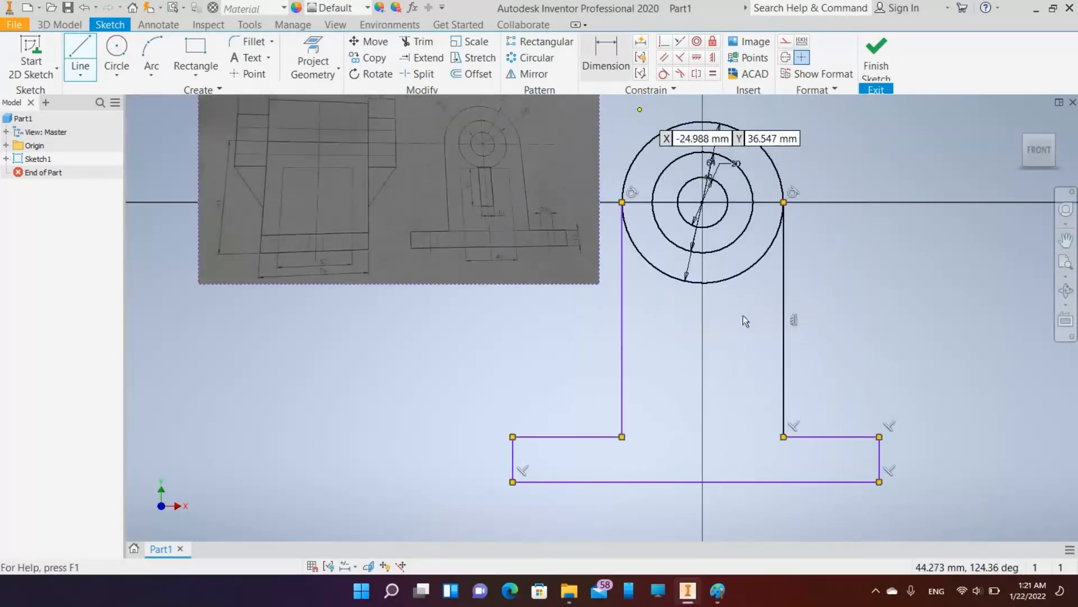
left_click(737, 483)
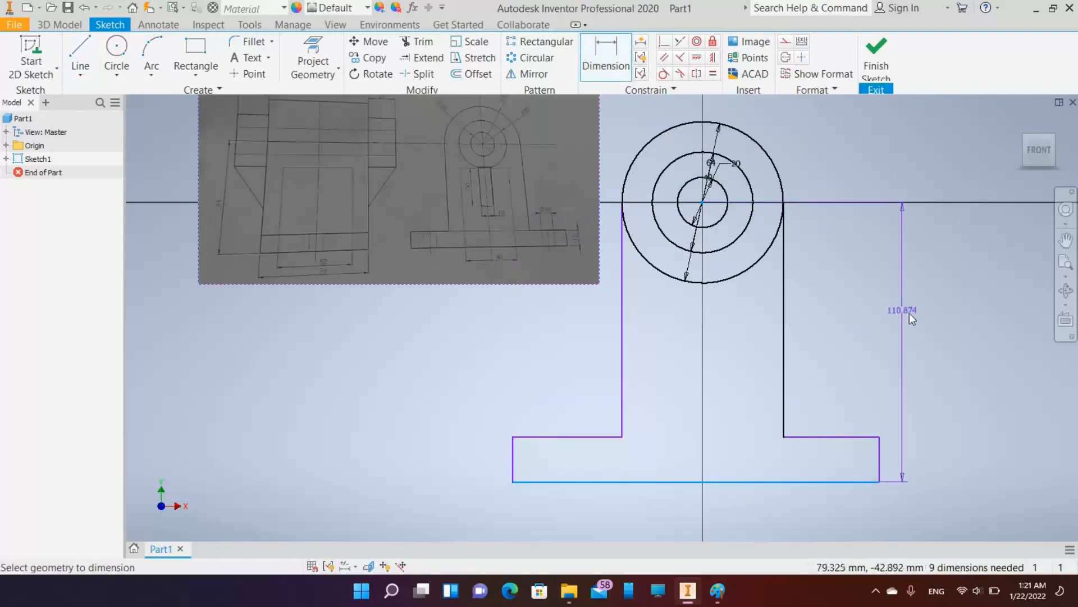
left_click(910, 313)
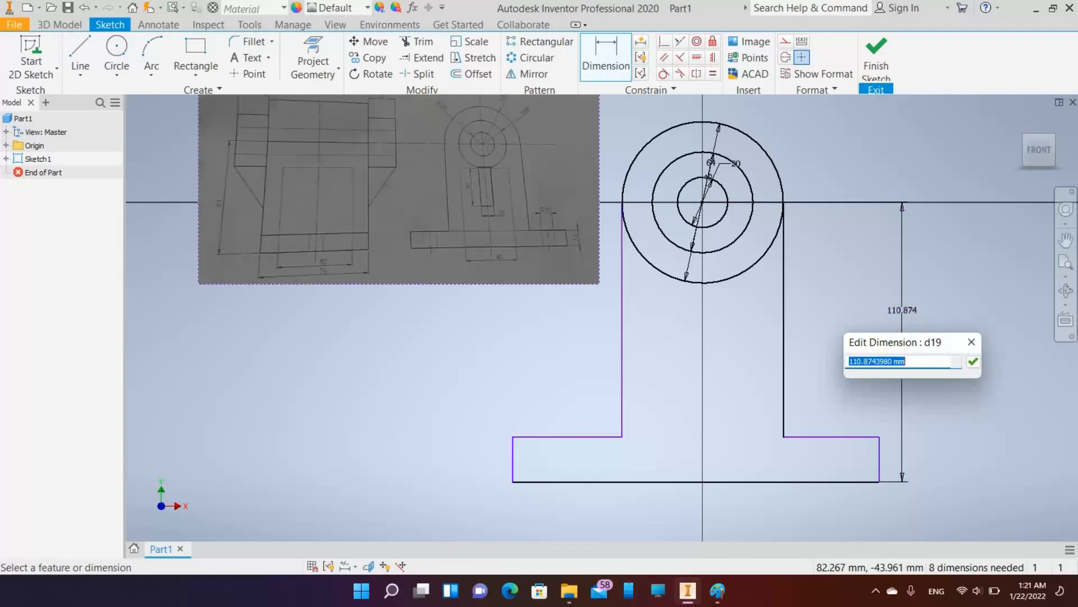
type("81")
key("Return")
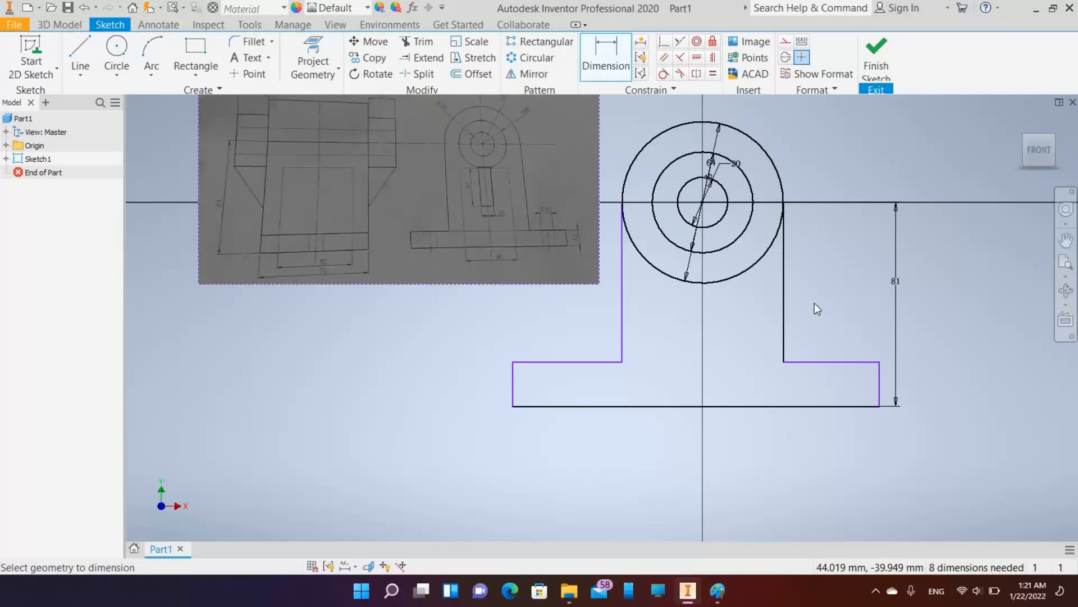
Step: Dimension the base's right upper ledge to a length of 30 mm
key("=")
key("d")
left_click(835, 361)
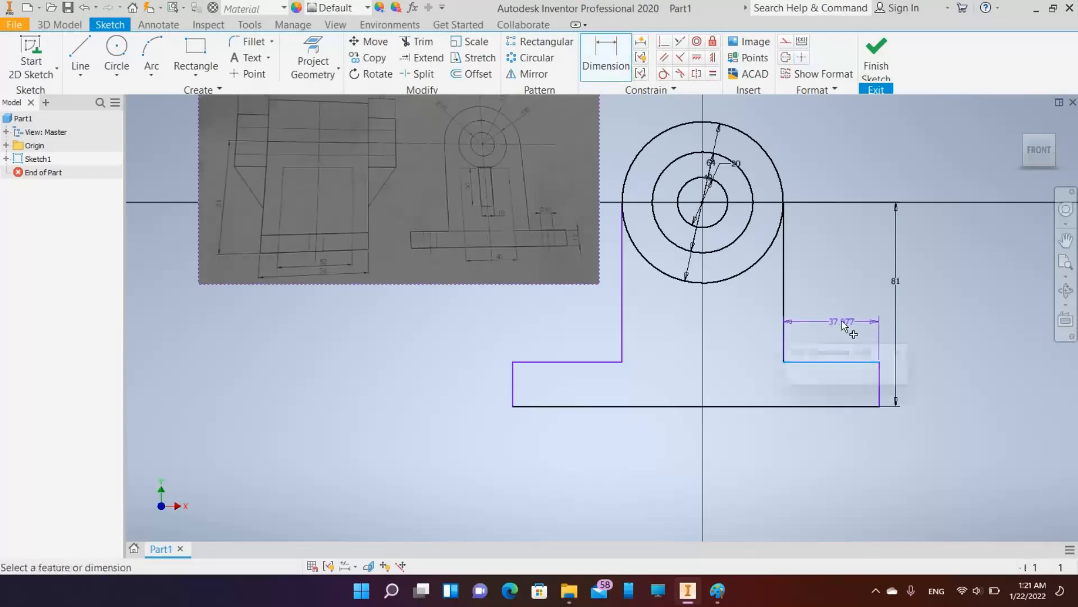
left_click(841, 322)
type("30")
key("Return")
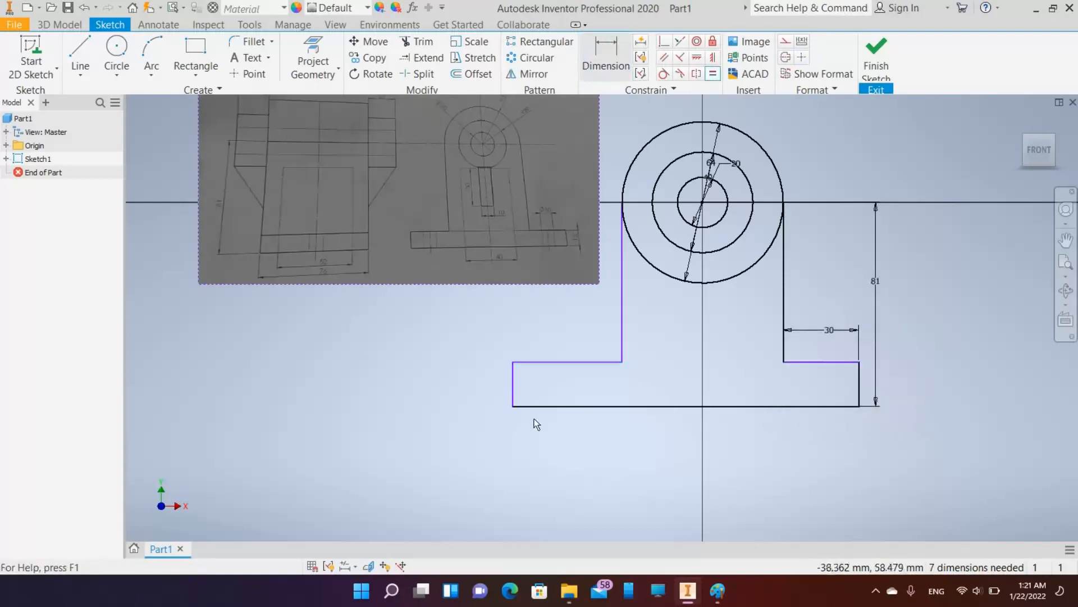
Step: Dimension the base's left upper ledge to a length of 30 mm
left_click(561, 362)
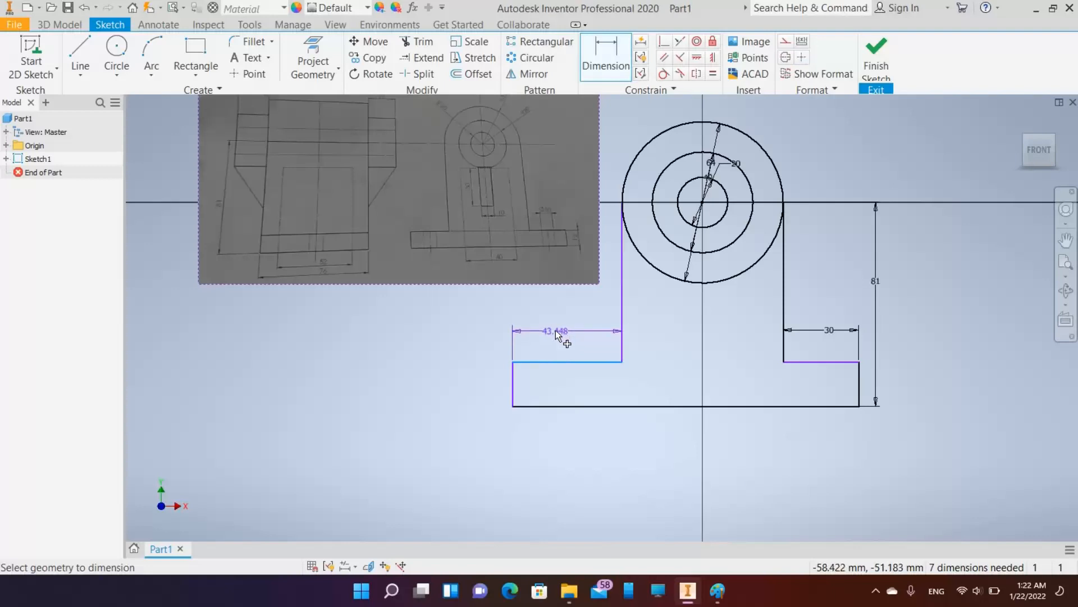
left_click(556, 333)
type("30")
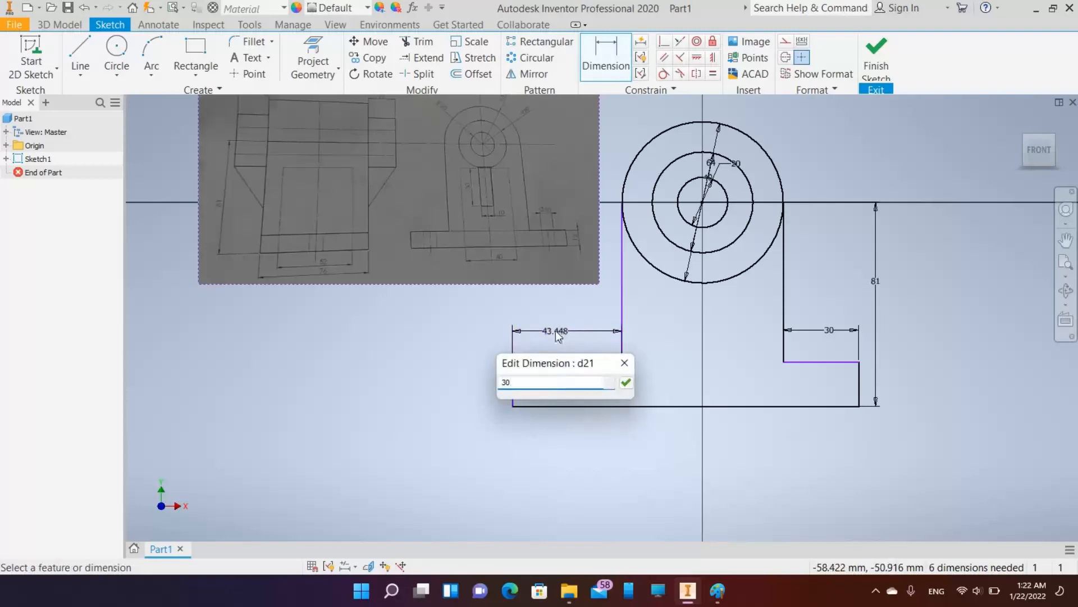
key("Return")
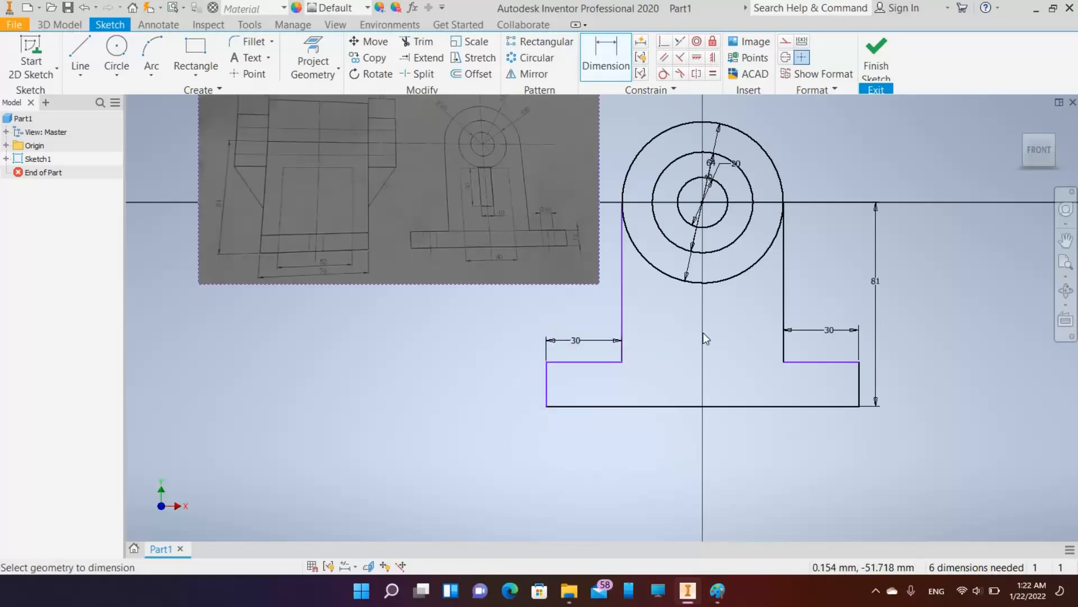
Step: Trim away the lower half of the 64 mm circle between the two vertical side lines
left_click(746, 176)
key("Escape")
left_click(416, 44)
left_click(722, 281)
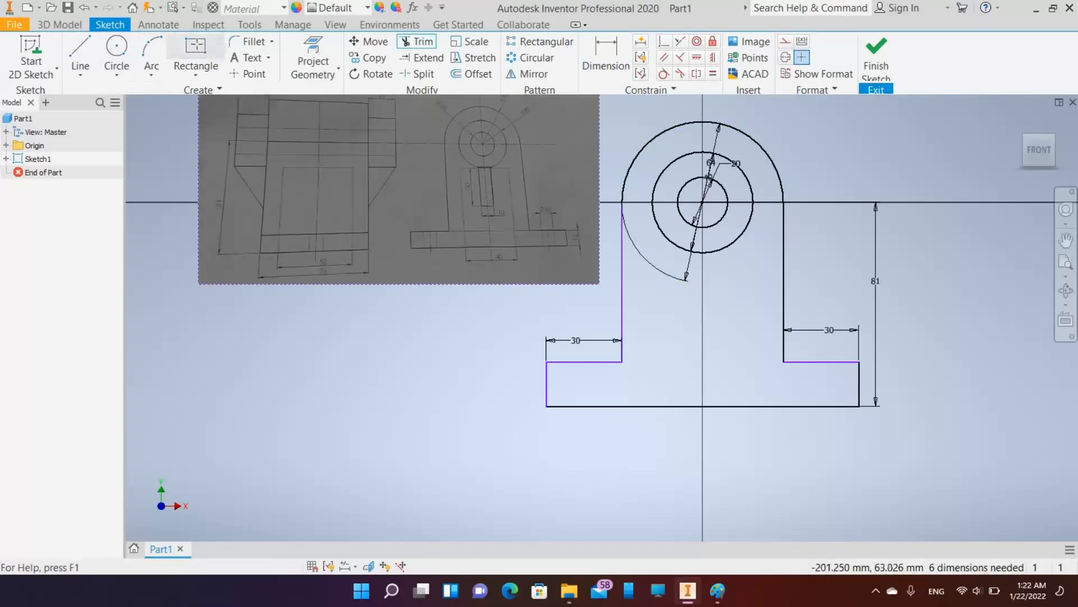
Step: Draw a rectangle about 51 mm high standing on the base's bottom edge below the circles, and set its width to 40 mm
left_click(655, 406)
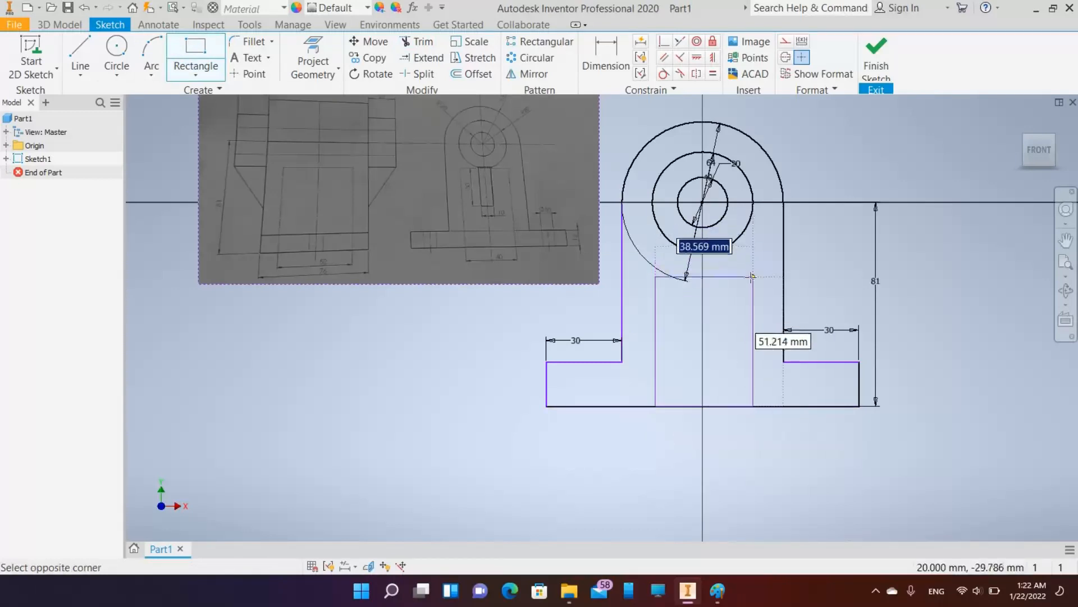
left_click(753, 275)
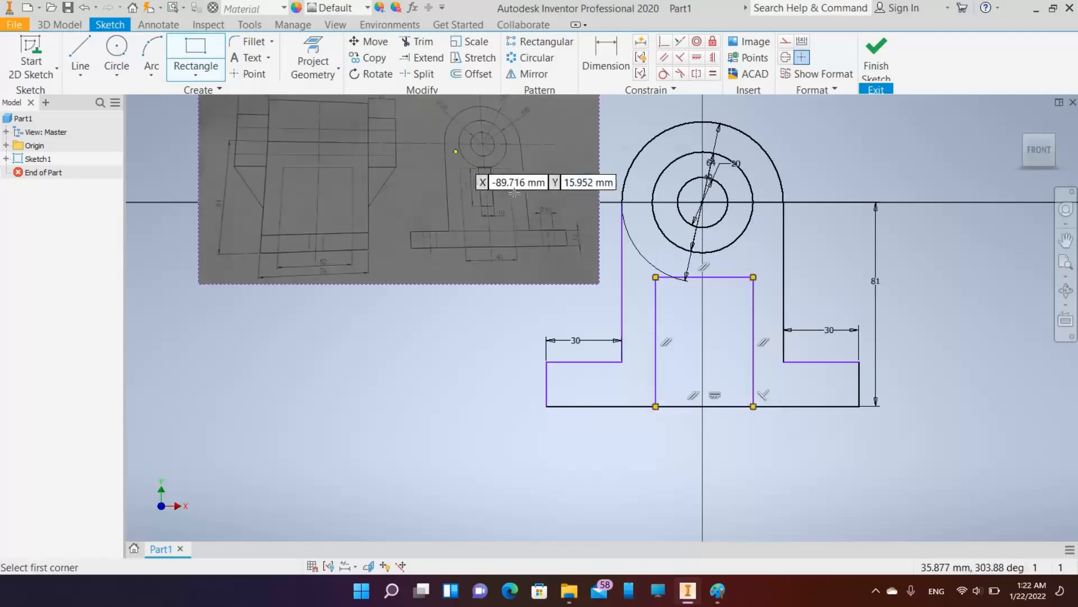
scroll(512, 194, "down", 3)
middle_click_drag(622, 318, 505, 182)
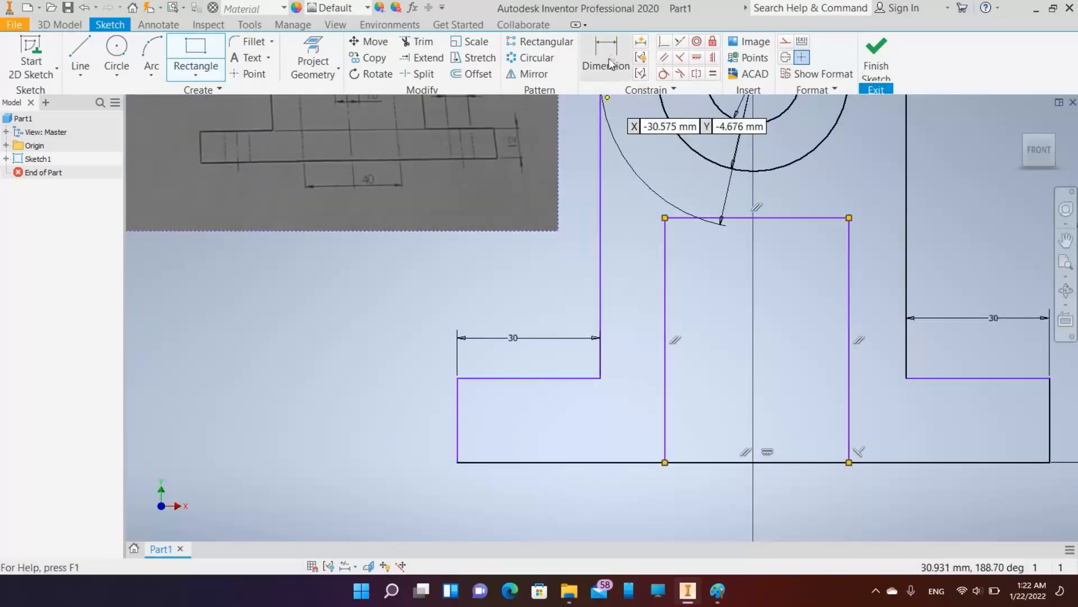
left_click(611, 64)
left_click(795, 218)
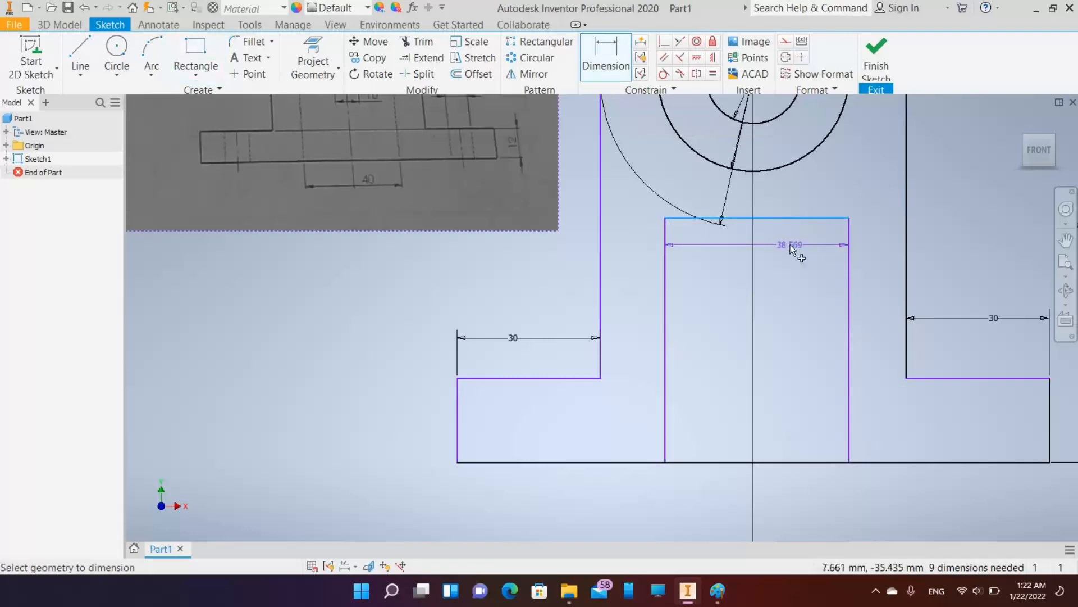
left_click(791, 244)
type("40")
key("Return")
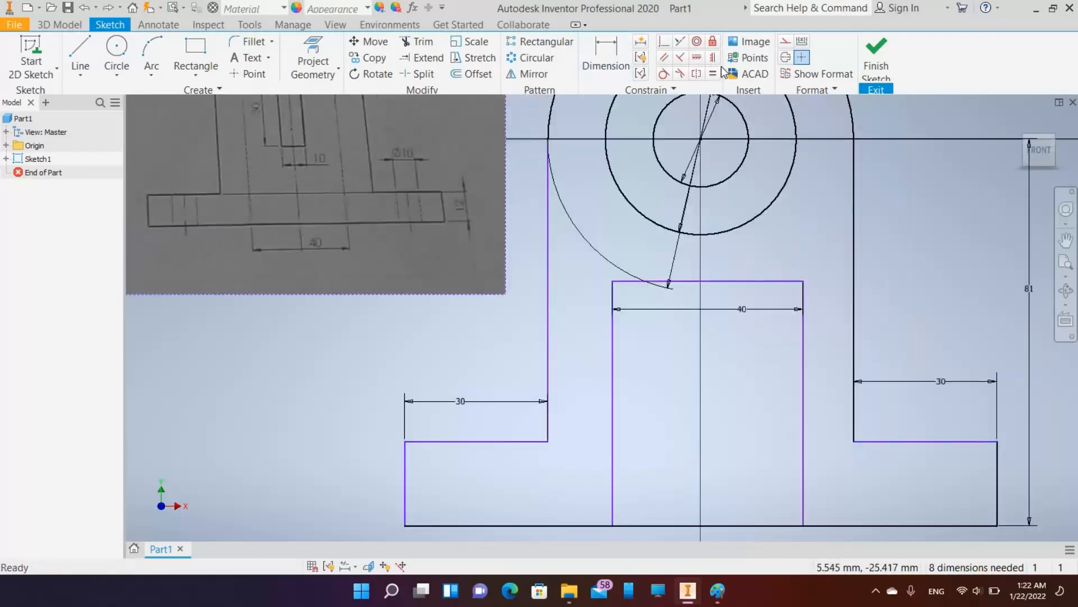
Step: Align the midpoint of the 40 mm rectangle's top edge vertically with the centre of the circles
left_click(712, 57)
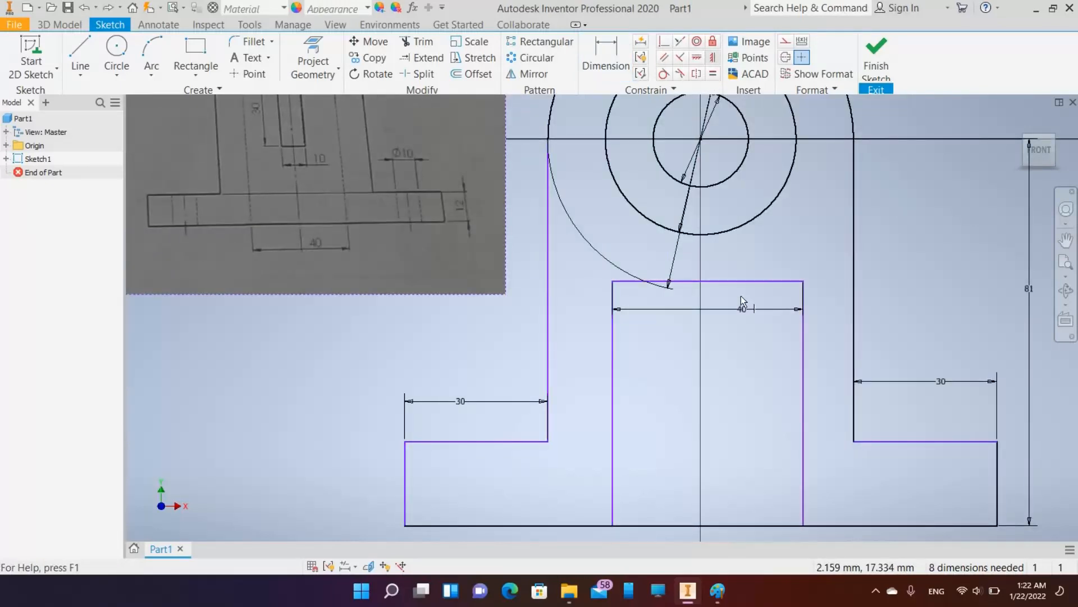
left_click(708, 280)
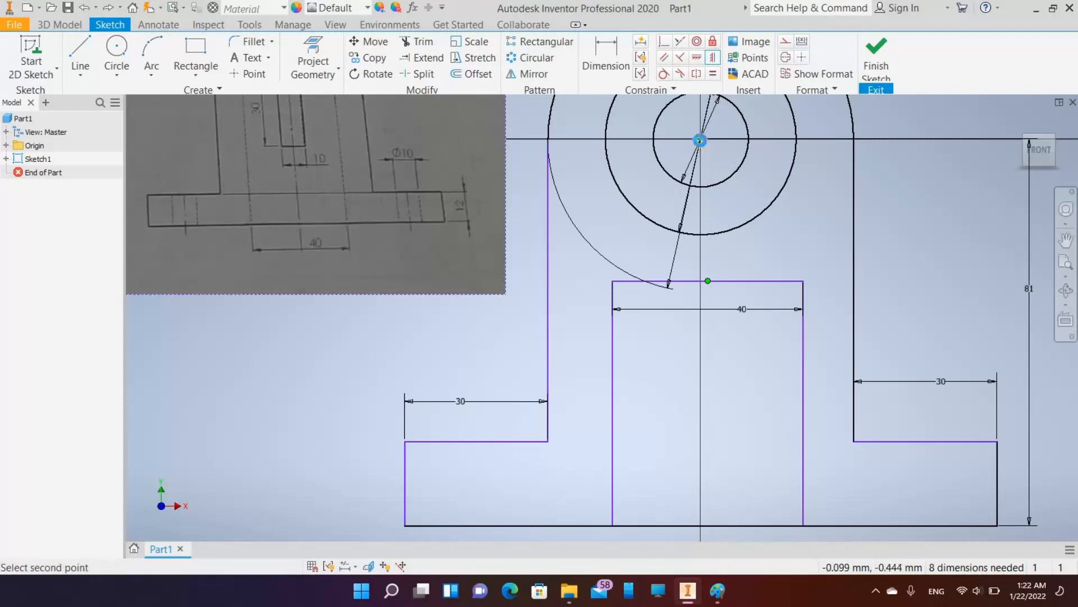
left_click(701, 140)
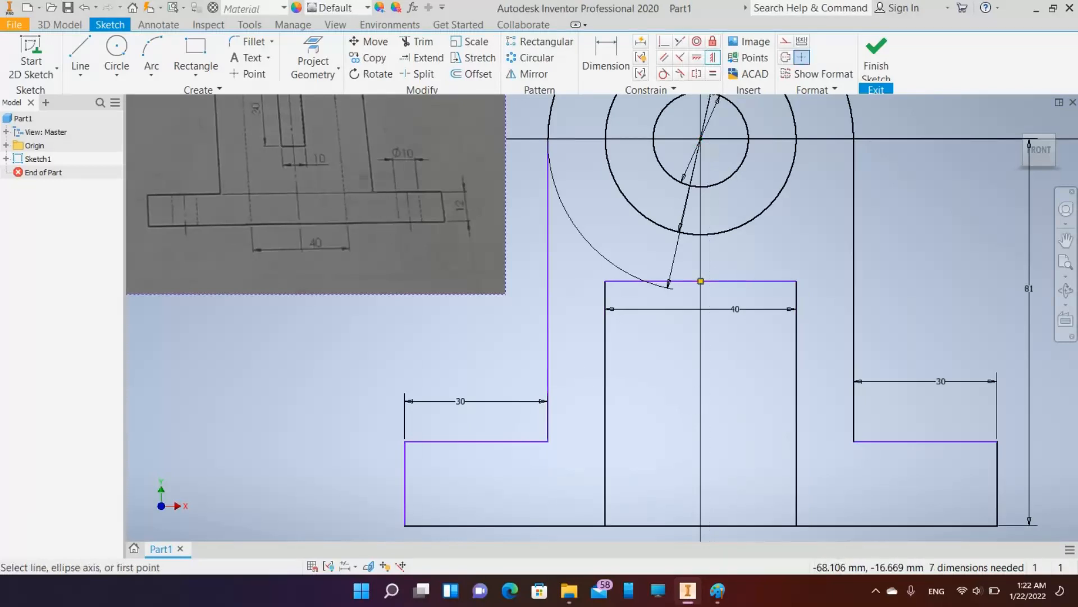
Step: Make the rectangle's top edge tangent to the 40 mm circle and finish the sketch
mouse_move(363, 178)
middle_mouse_down()
mouse_move(384, 263)
mouse_move(476, 197)
middle_mouse_up()
left_click(663, 75)
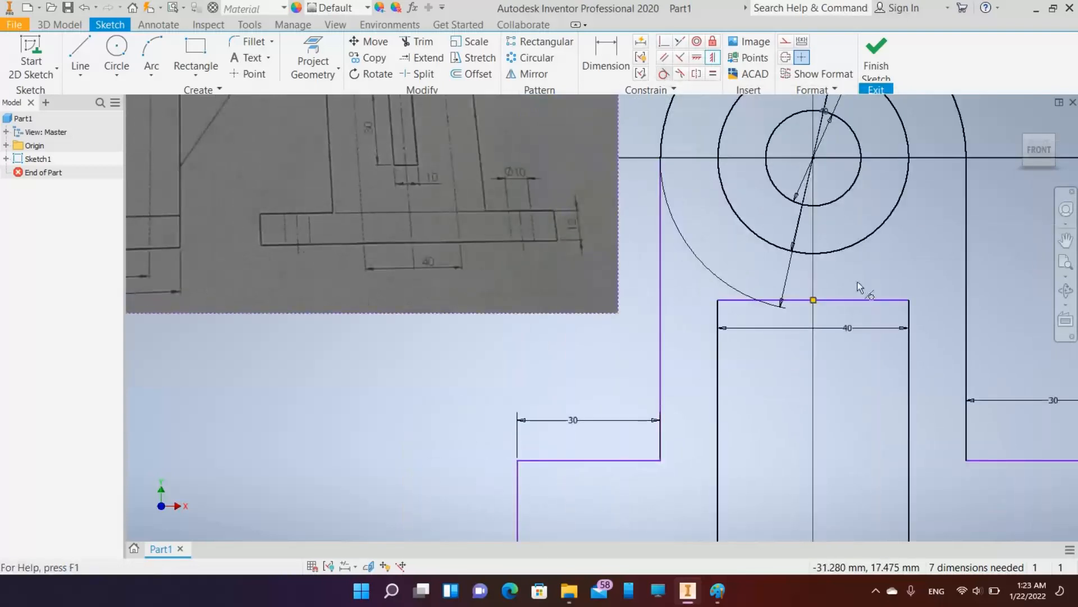
left_click(840, 300)
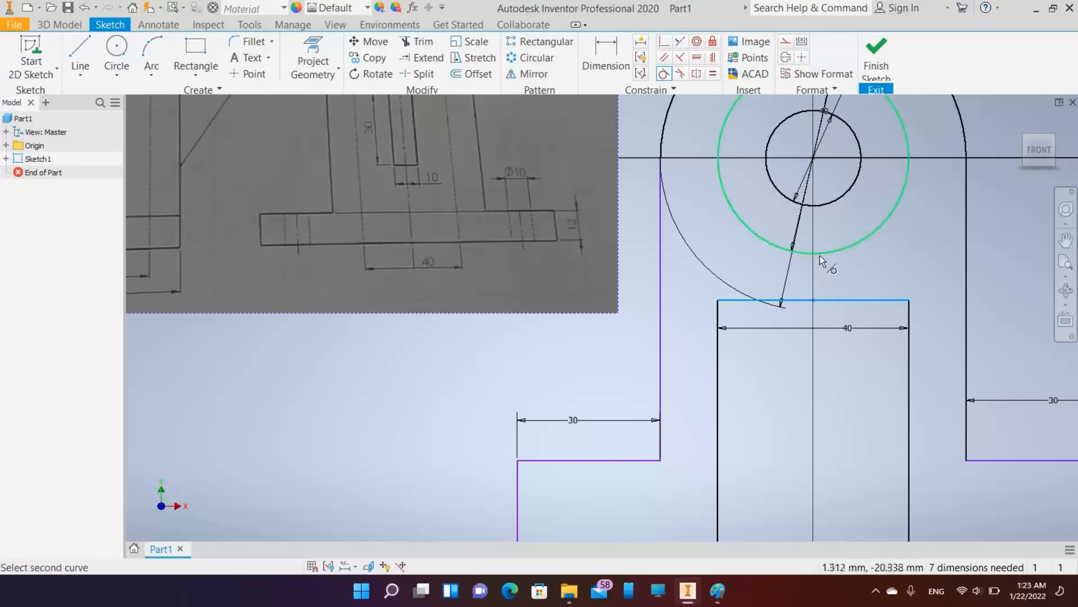
left_click(820, 256)
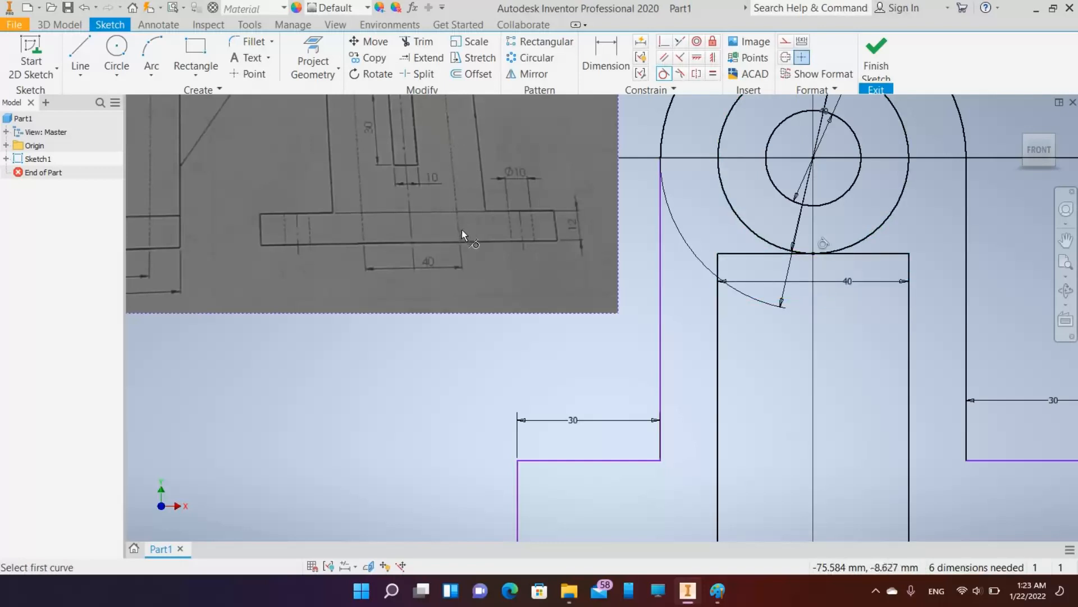
scroll(462, 230, "up", 2)
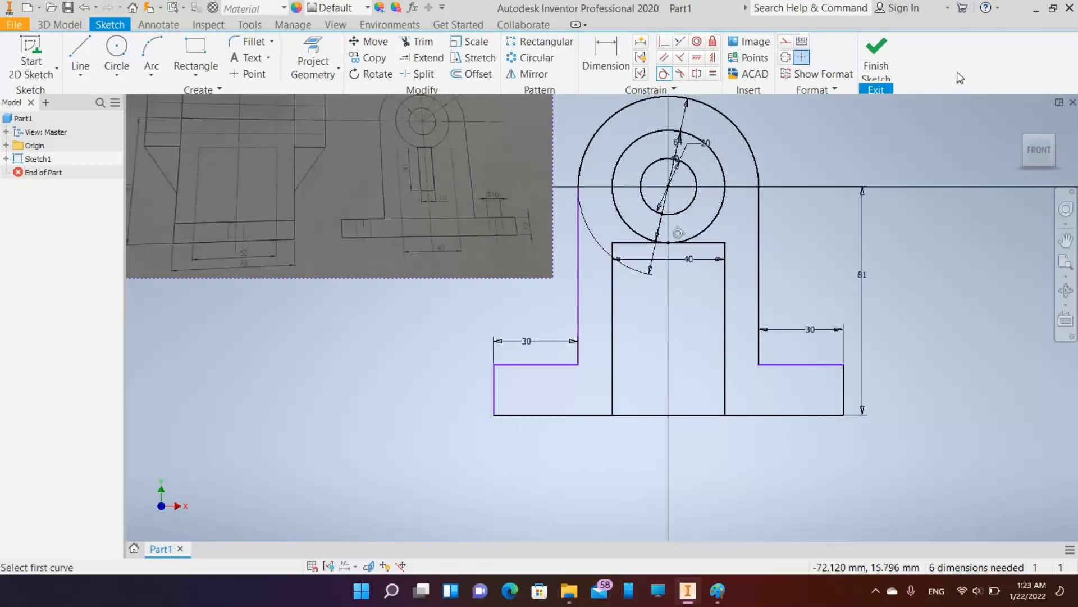
left_click(878, 55)
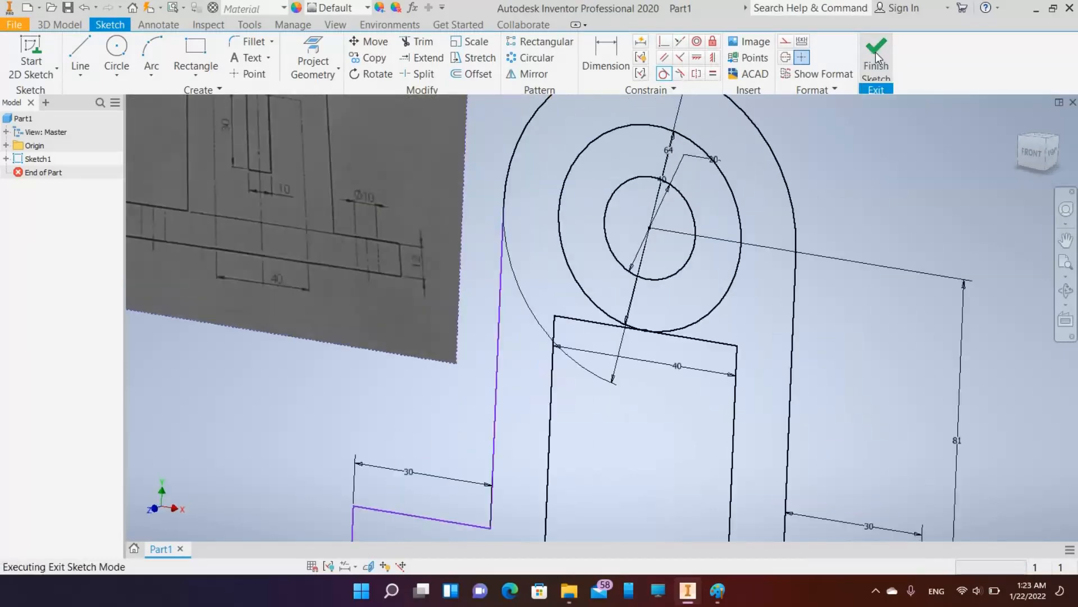
Step: Extrude the ring between the 20 mm and 40 mm circles symmetrically to a total length of 120 mm
scroll(476, 363, "up", 2)
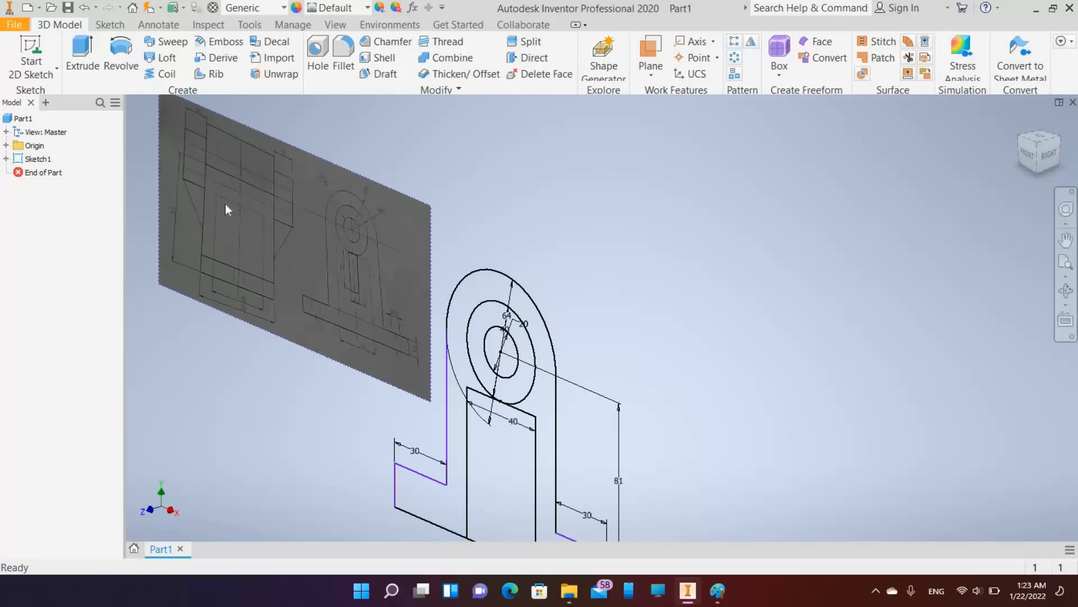
middle_click_drag(575, 282, 689, 233)
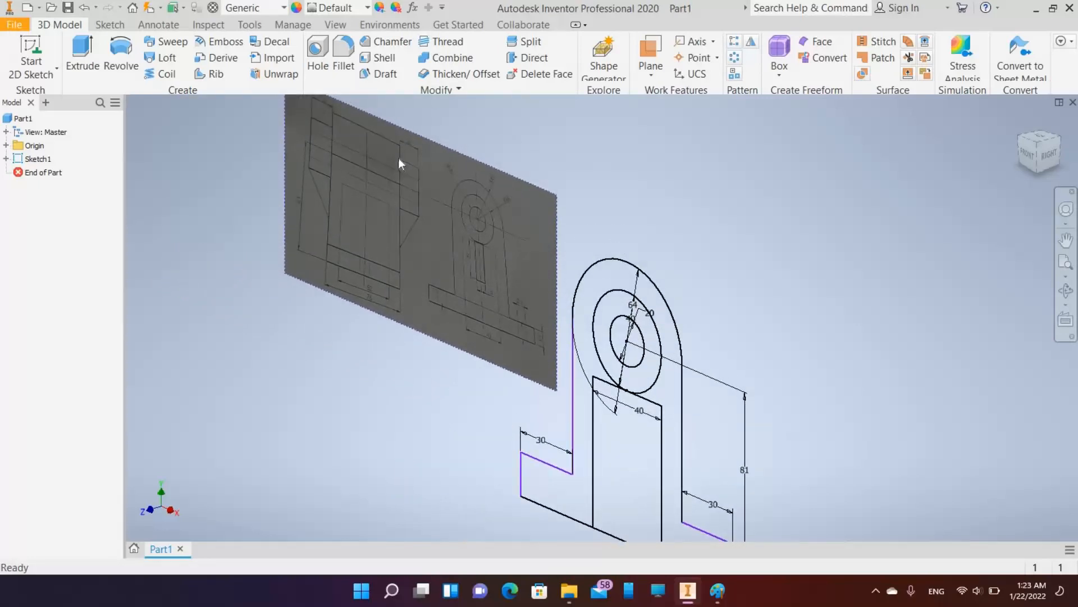
scroll(399, 158, "up", 2)
scroll(400, 160, "down", 5)
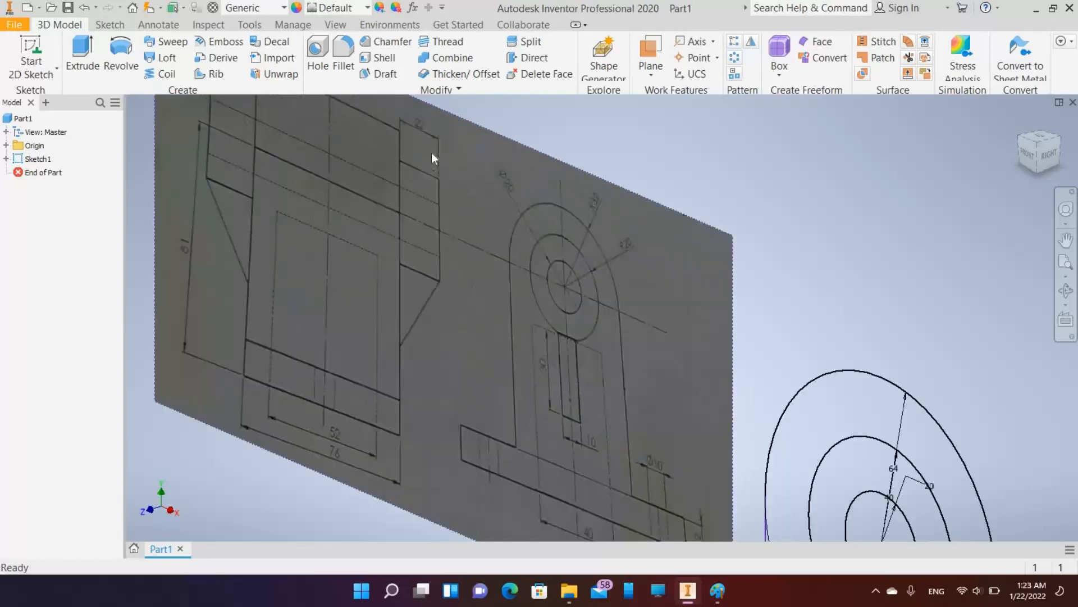
middle_click_drag(427, 154, 462, 221)
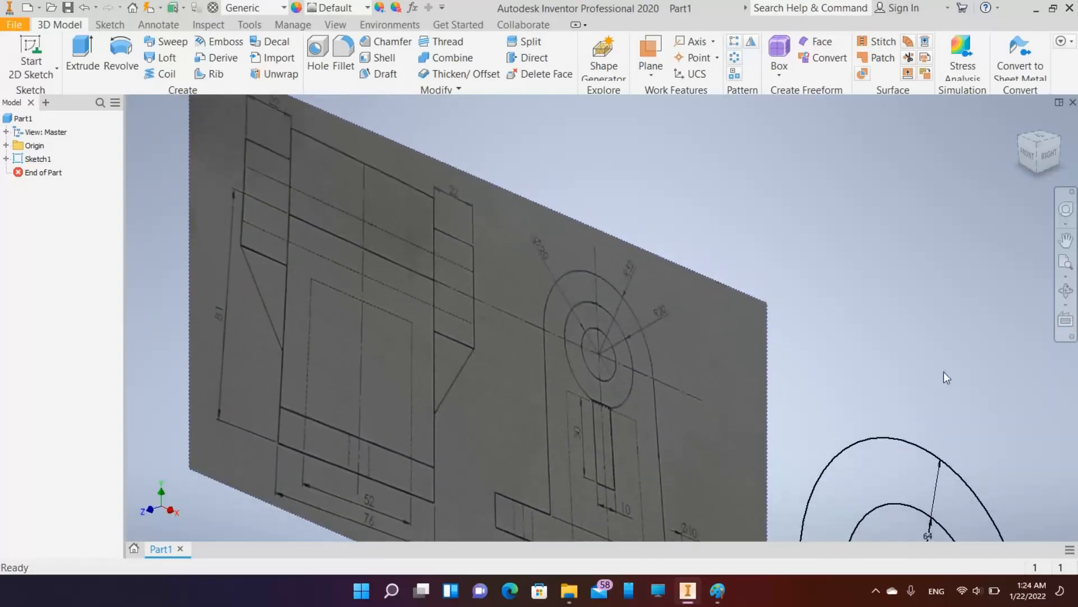
middle_click_drag(759, 247, 377, 2)
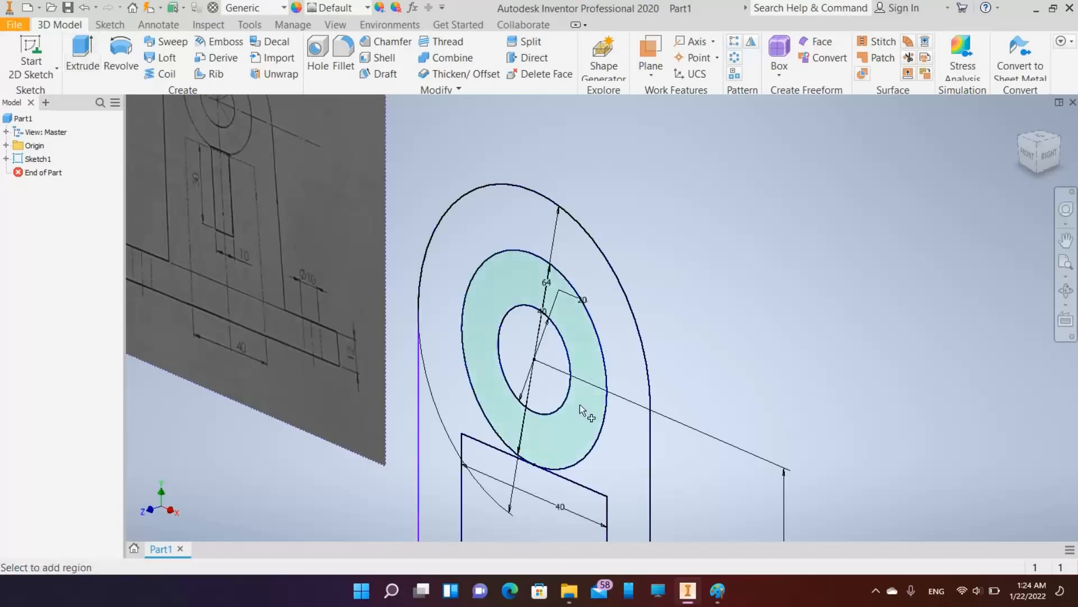
scroll(665, 406, "up", 3)
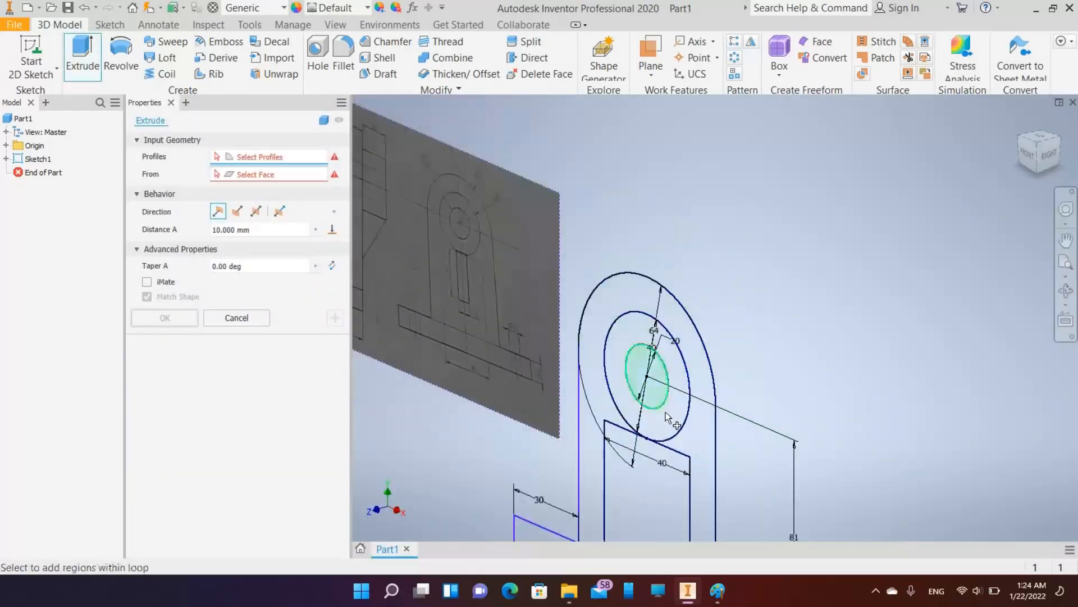
left_click(256, 213)
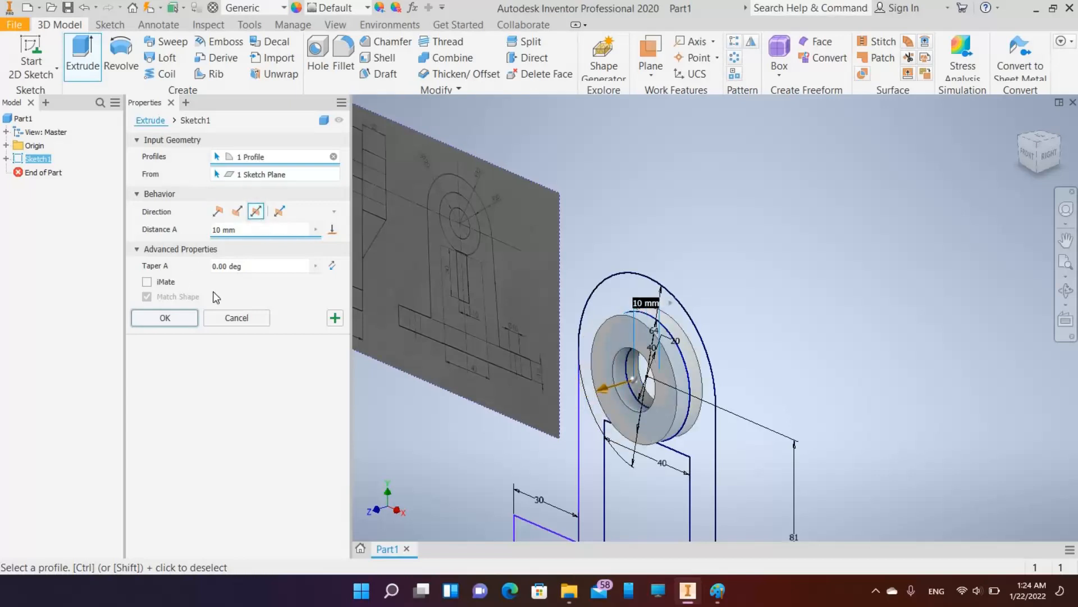
type("120")
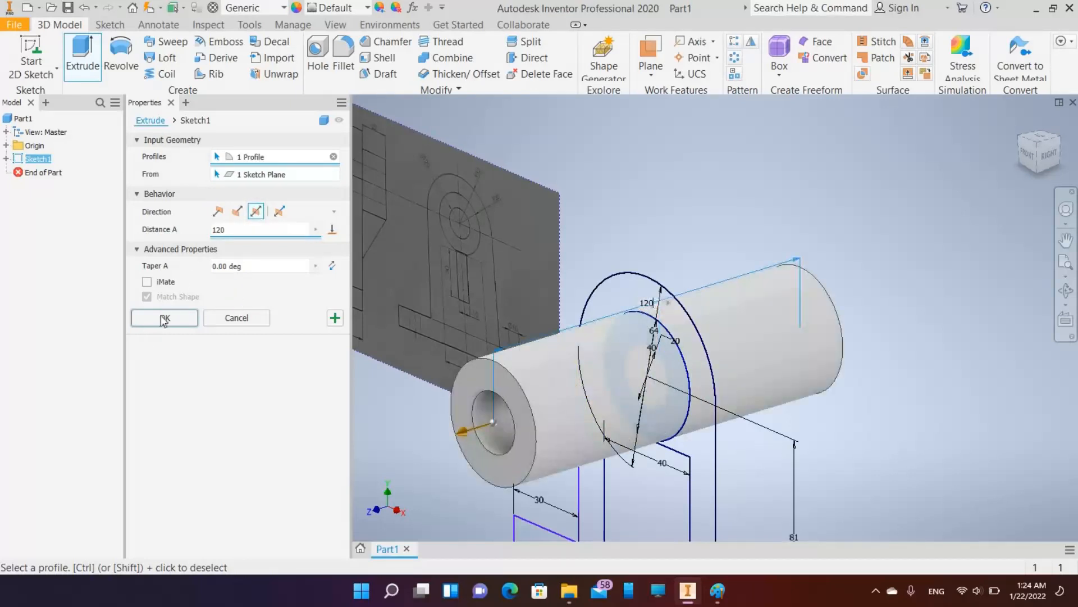
left_click(162, 318)
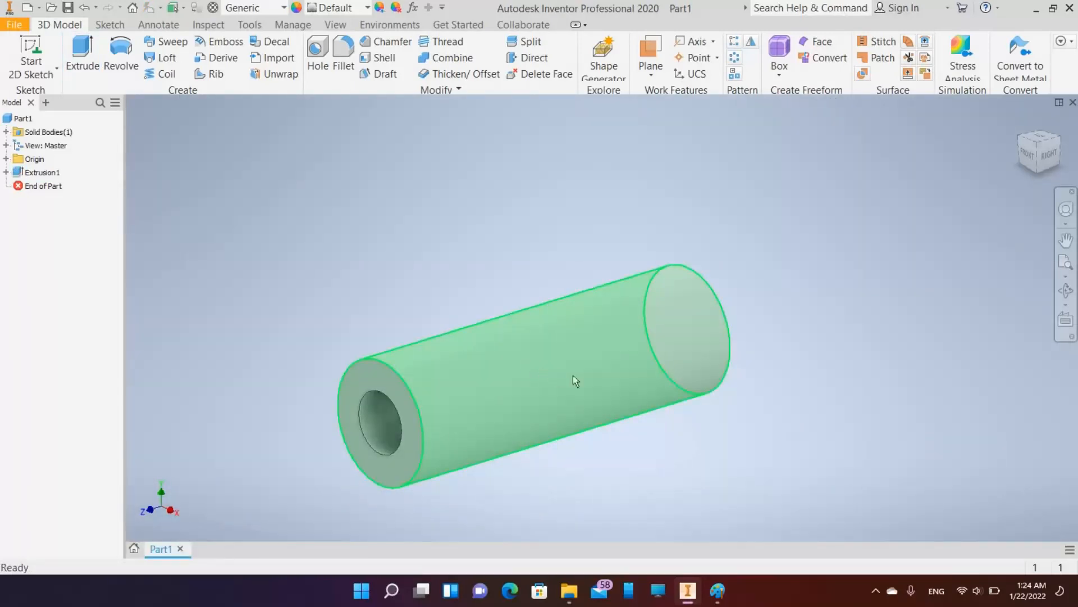
Step: Share the front profile sketch from the cylinder's extrusion so its remaining regions can be reused
left_click(574, 376)
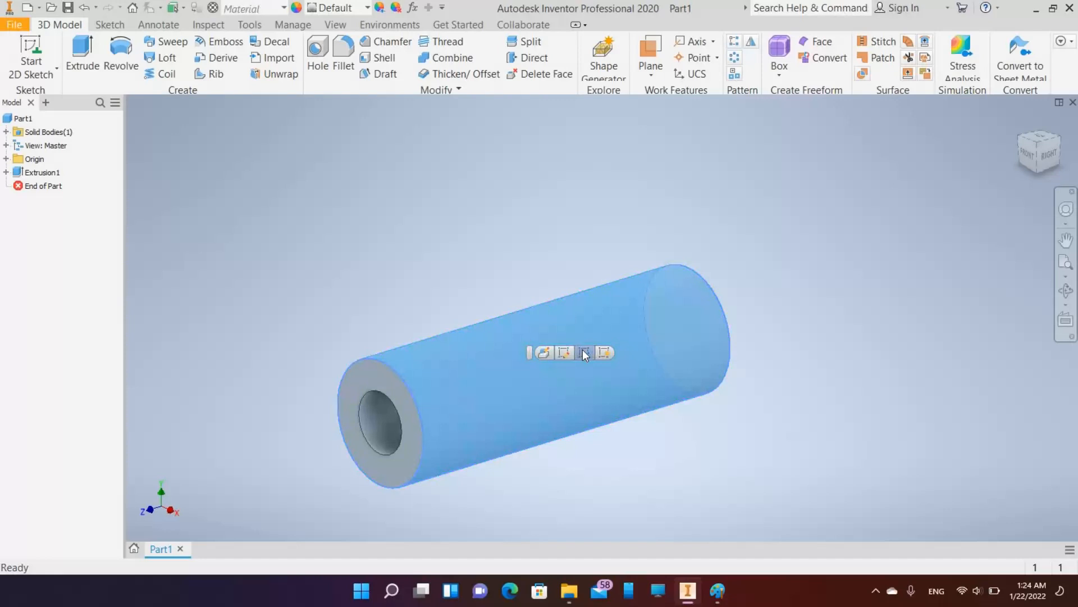
left_click(582, 350)
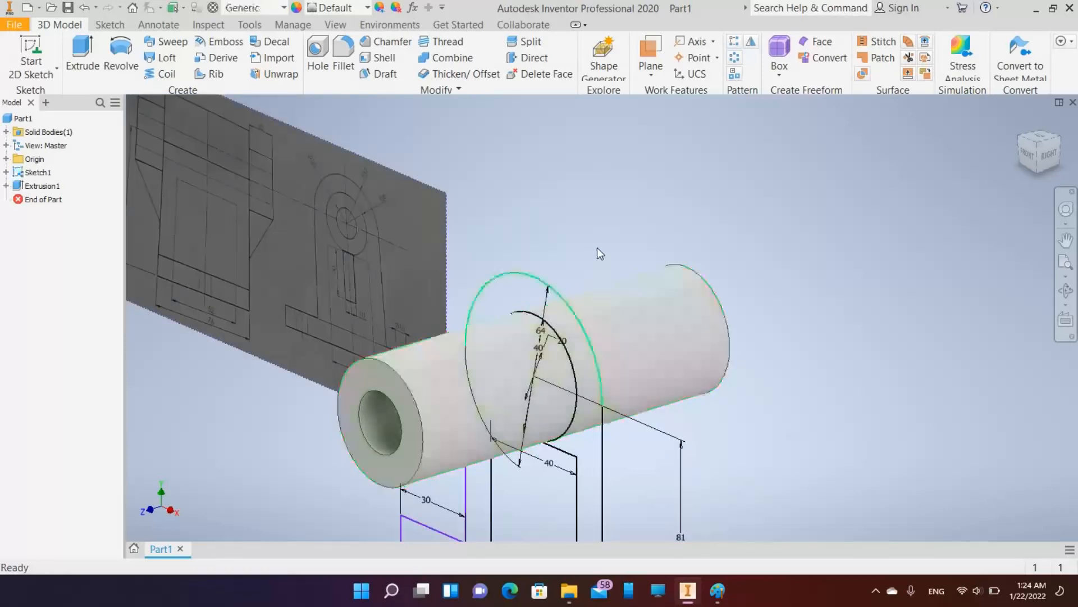
scroll(599, 247, "up", 3)
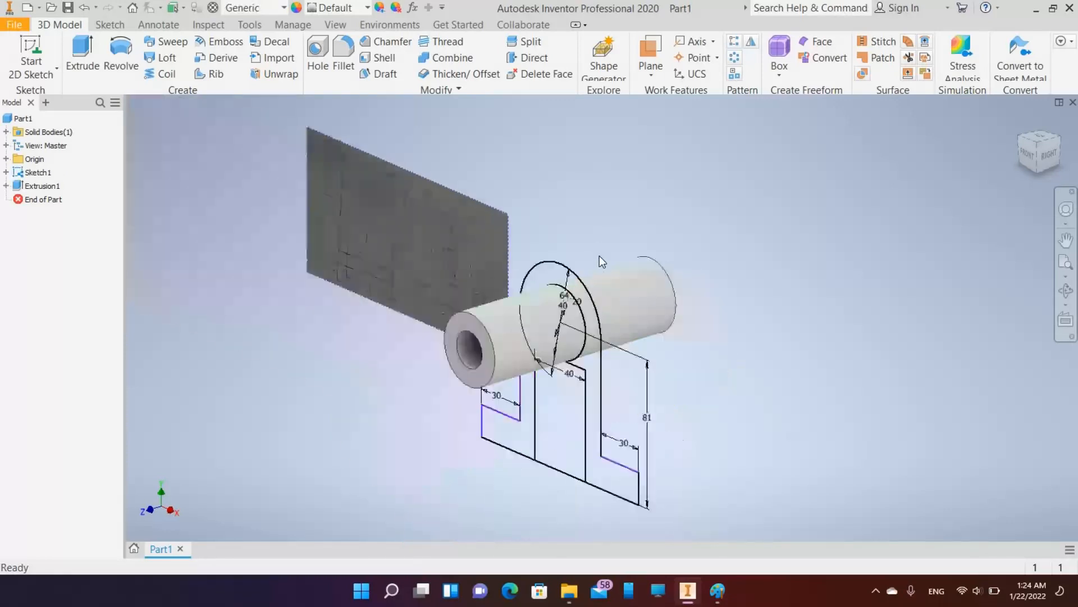
Step: Extrude the outer bracket profile together with the inner rectangle symmetrically by 76 mm, joined to the cylinder
left_click(82, 57)
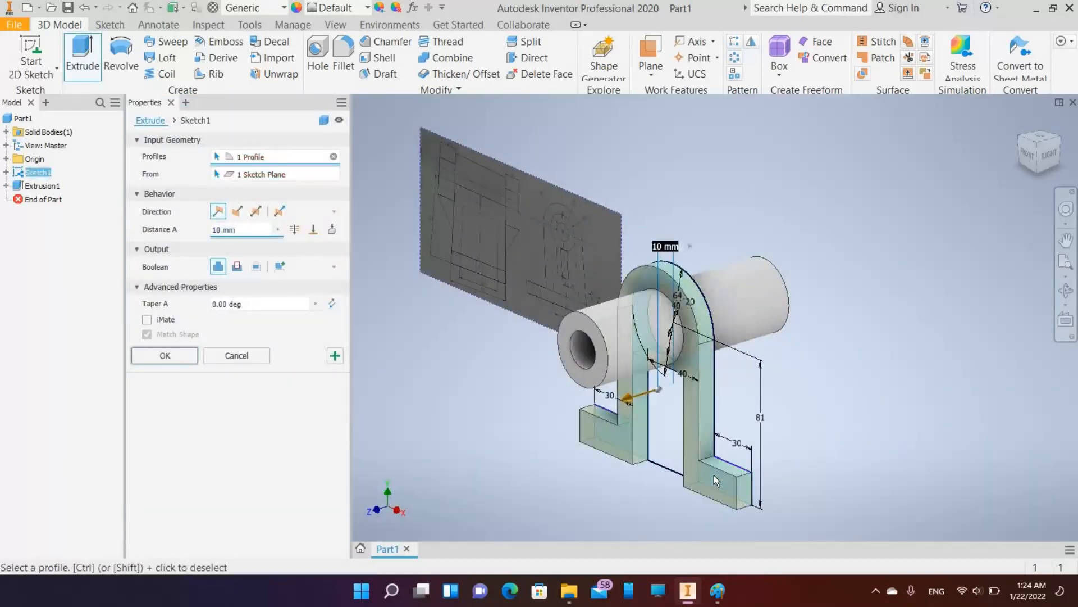
left_click(668, 422)
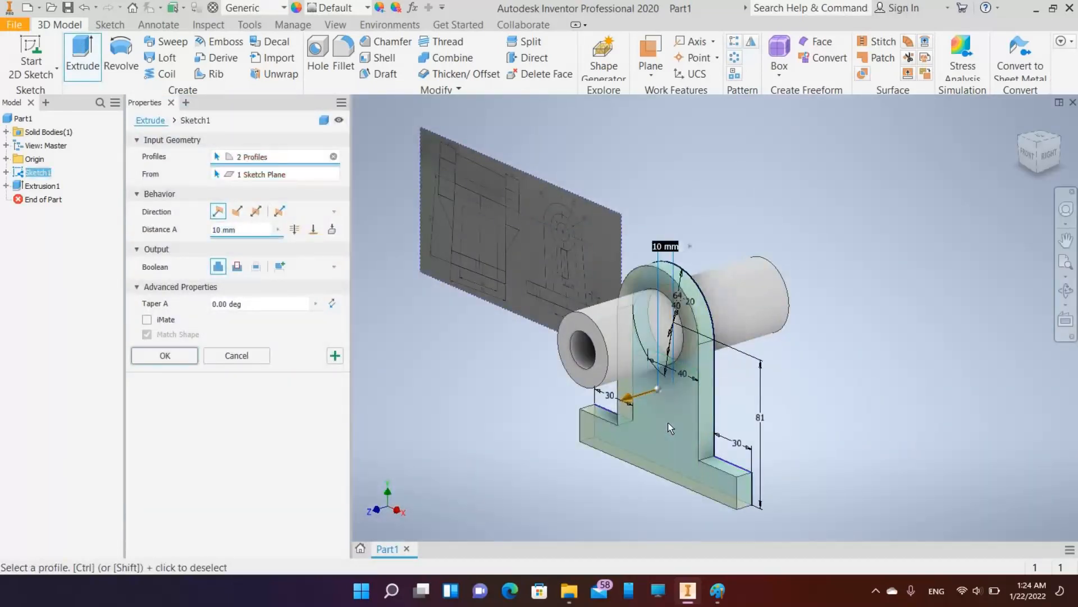
left_click(256, 212)
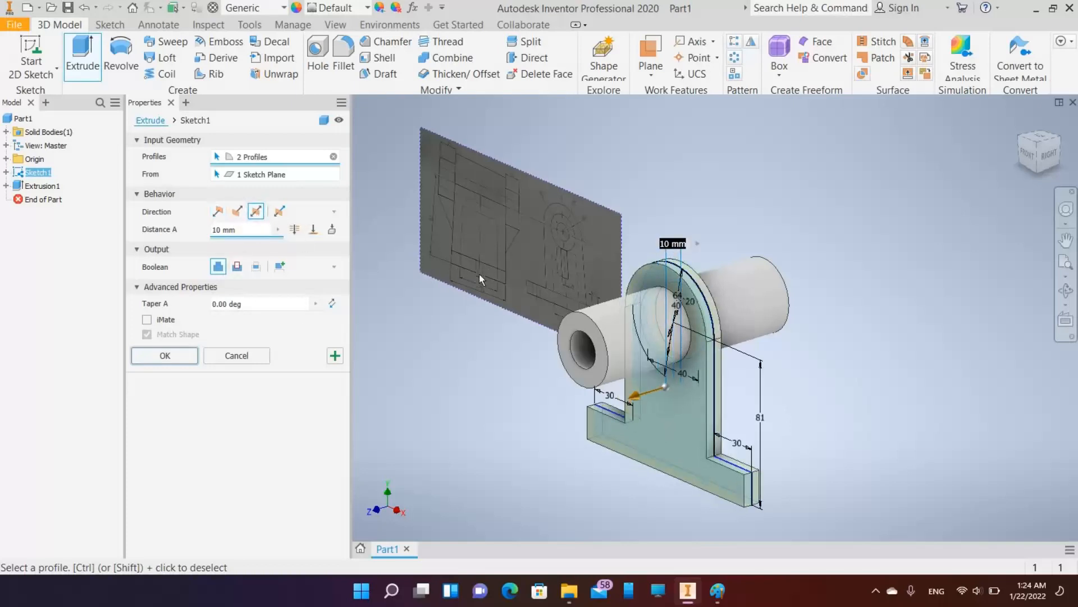
scroll(477, 284, "down", 5)
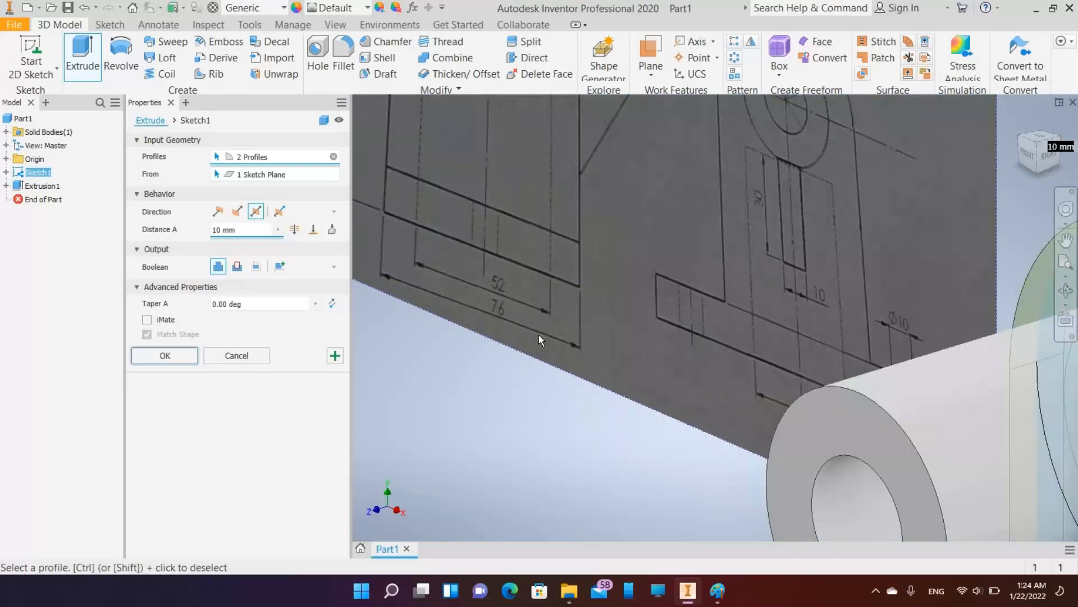
scroll(538, 335, "up", 5)
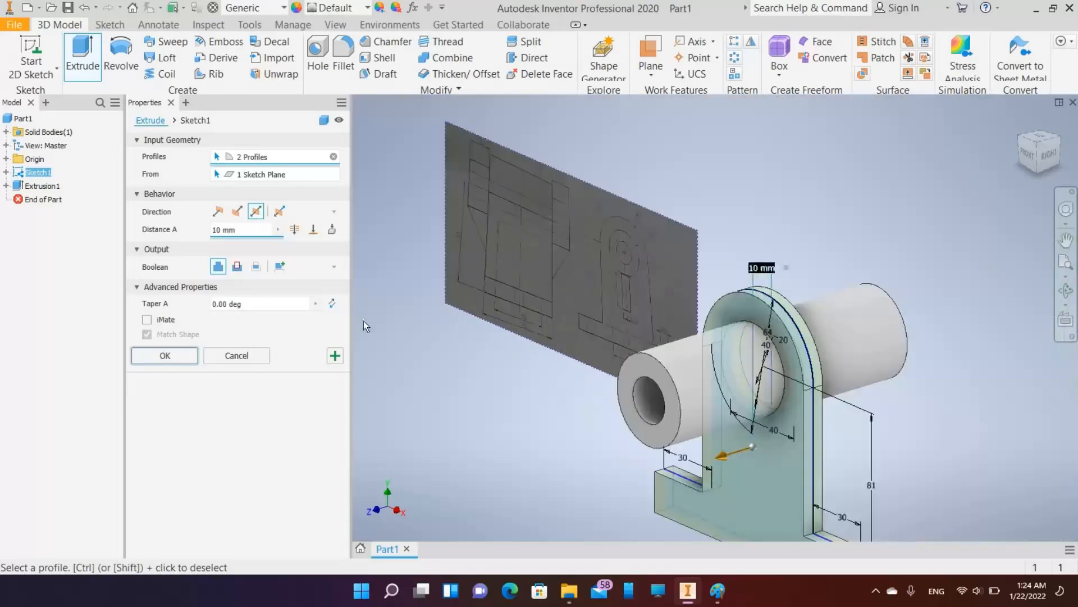
type("76")
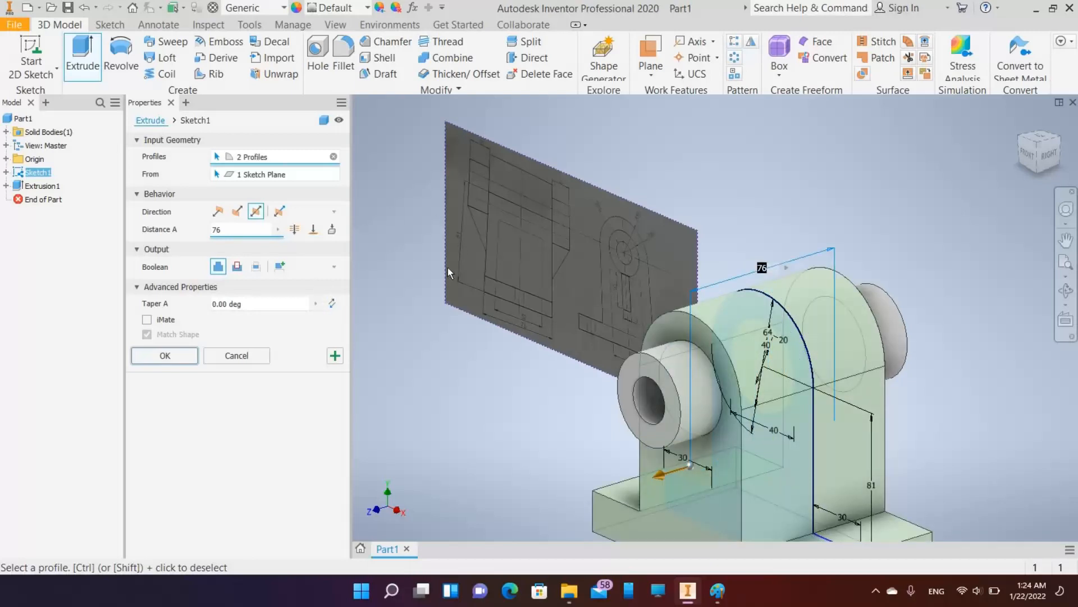
left_click(178, 362)
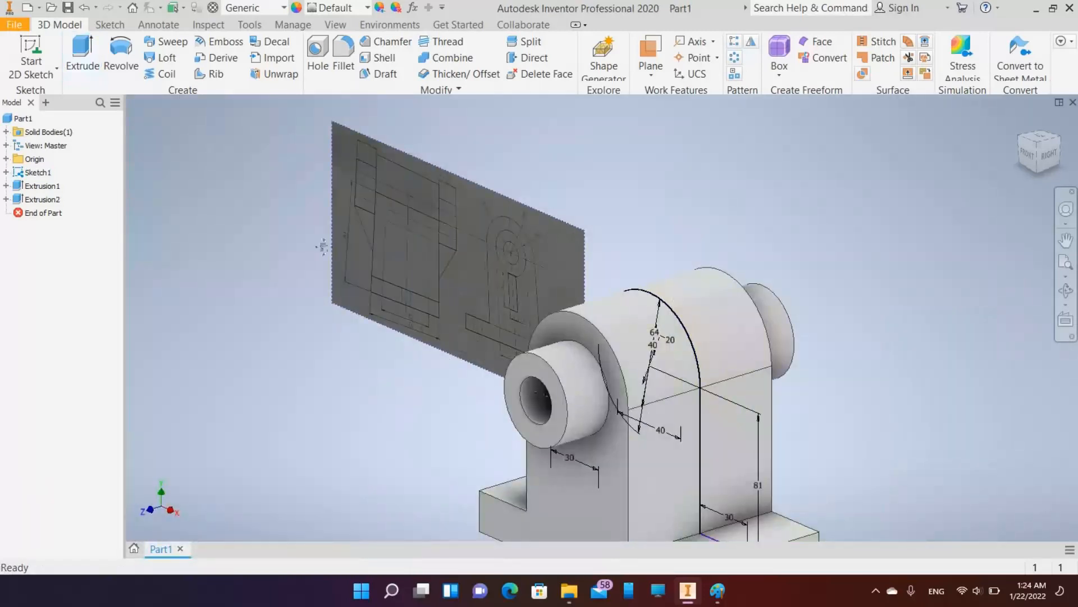
Step: Cut the 40 mm wide rectangle symmetrically 52 mm through the middle of the bracket body
mouse_move(323, 246)
middle_mouse_down()
mouse_move(280, 197)
mouse_move(201, 161)
mouse_move(192, 173)
middle_mouse_up()
key("e")
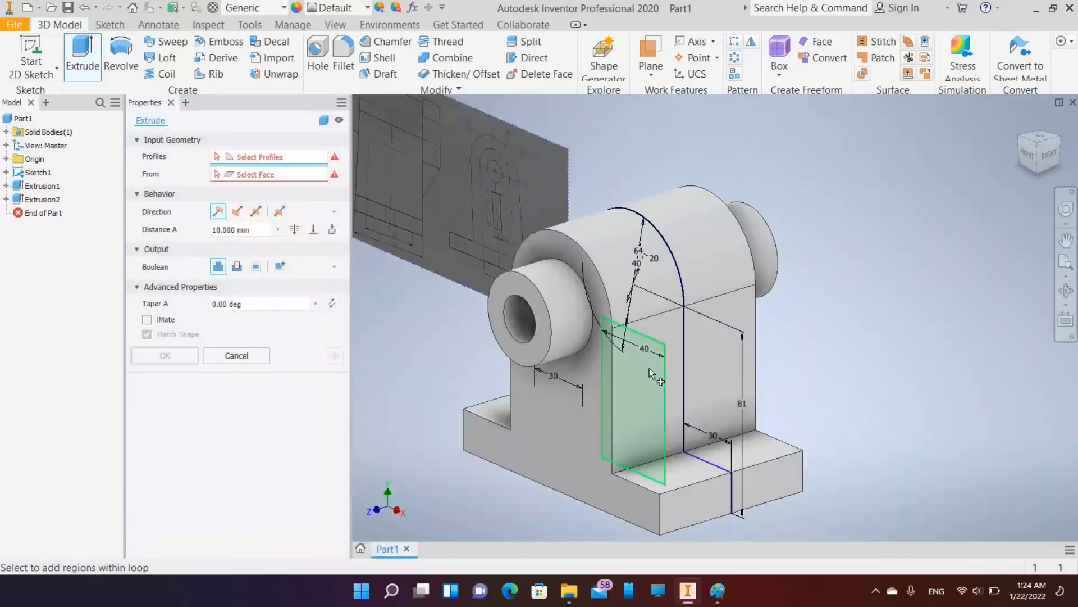
left_click(650, 368)
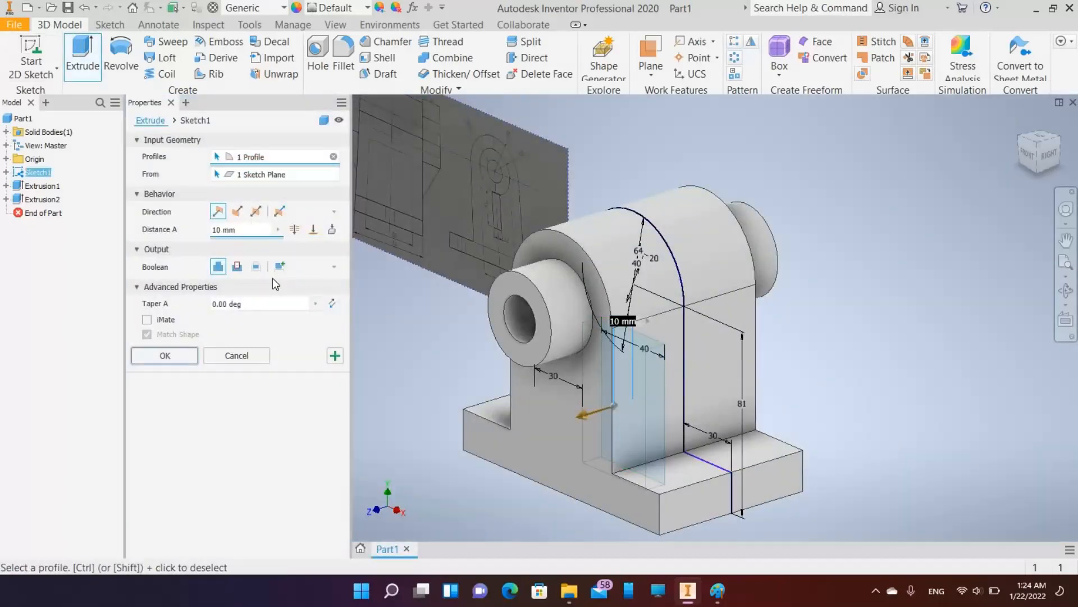
left_click(237, 266)
left_click(255, 211)
type("52")
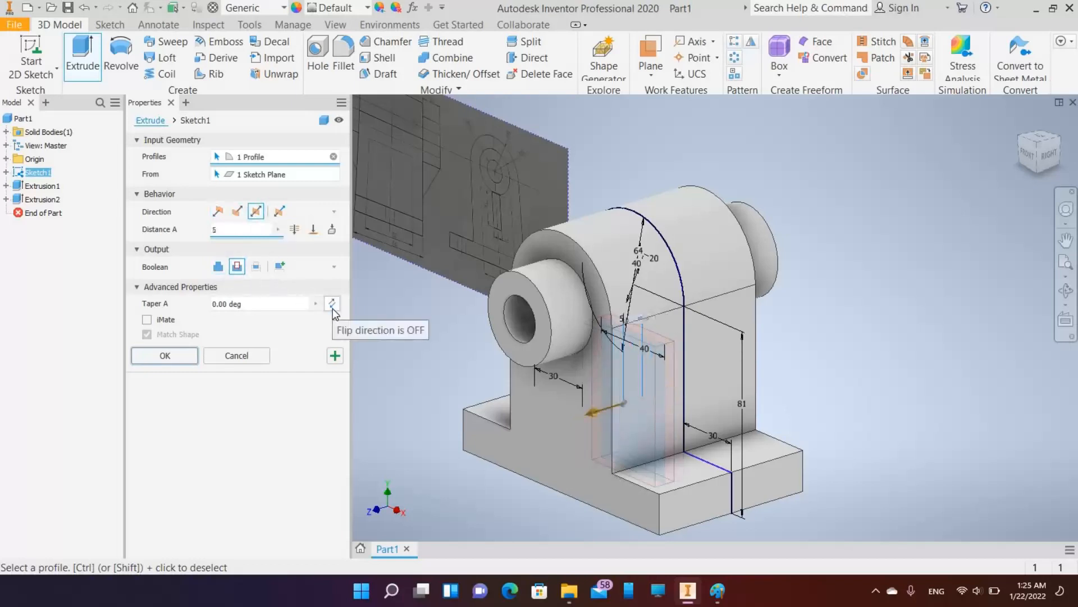
left_click(172, 355)
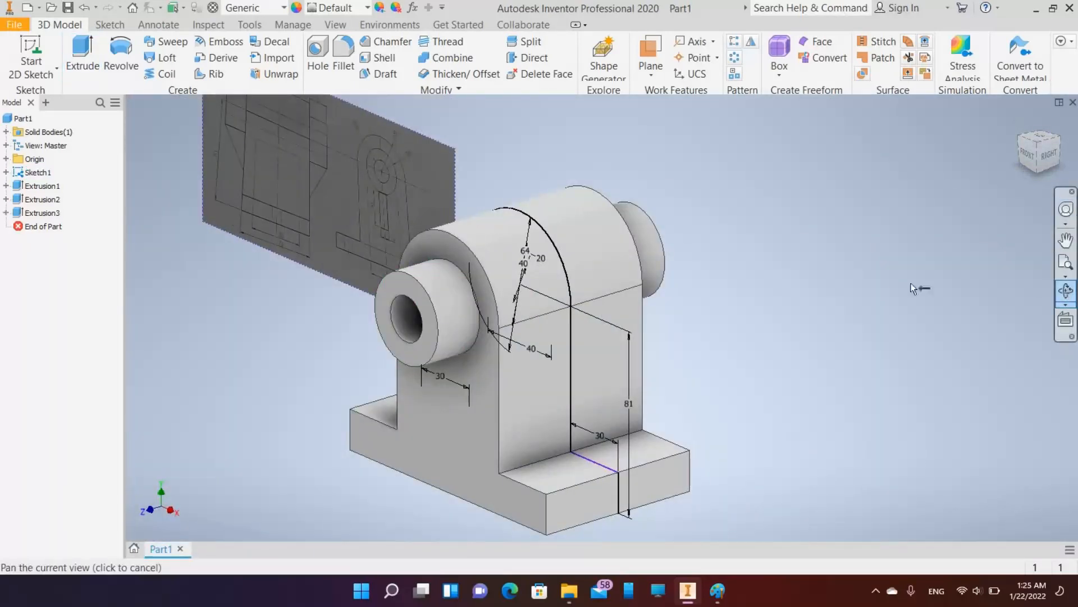
Step: Examine the bracket from a slightly different angle and the narrow rib below the circles in the reference drawing
left_click(1066, 290)
mouse_move(618, 477)
left_mouse_down()
mouse_move(619, 419)
mouse_move(612, 474)
left_mouse_up()
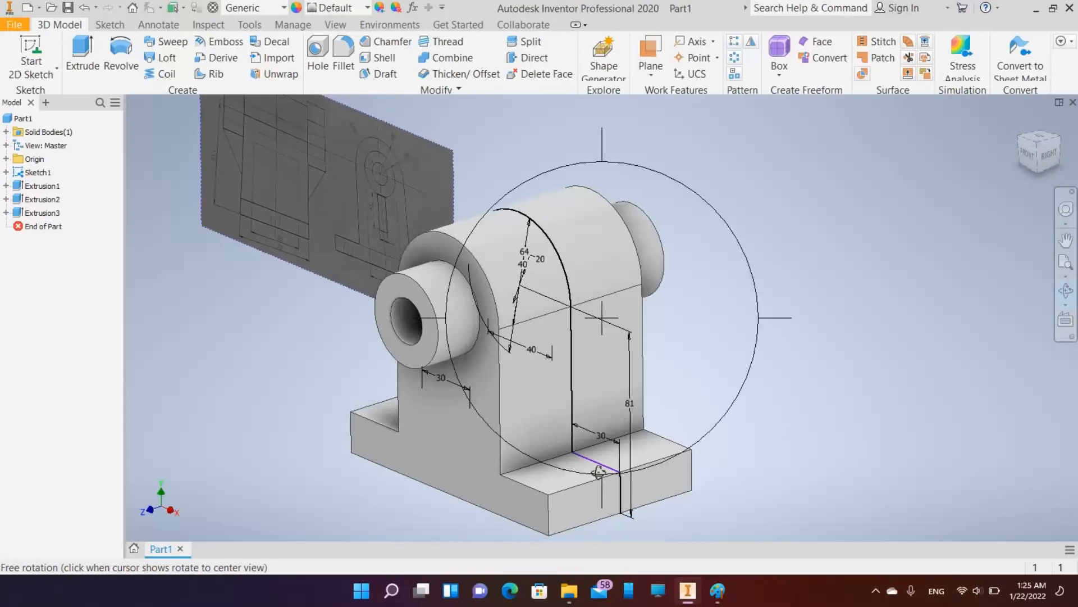
mouse_move(607, 478)
left_mouse_down()
mouse_move(602, 436)
mouse_move(618, 385)
mouse_move(614, 478)
left_mouse_up()
left_click_drag(628, 376, 629, 379)
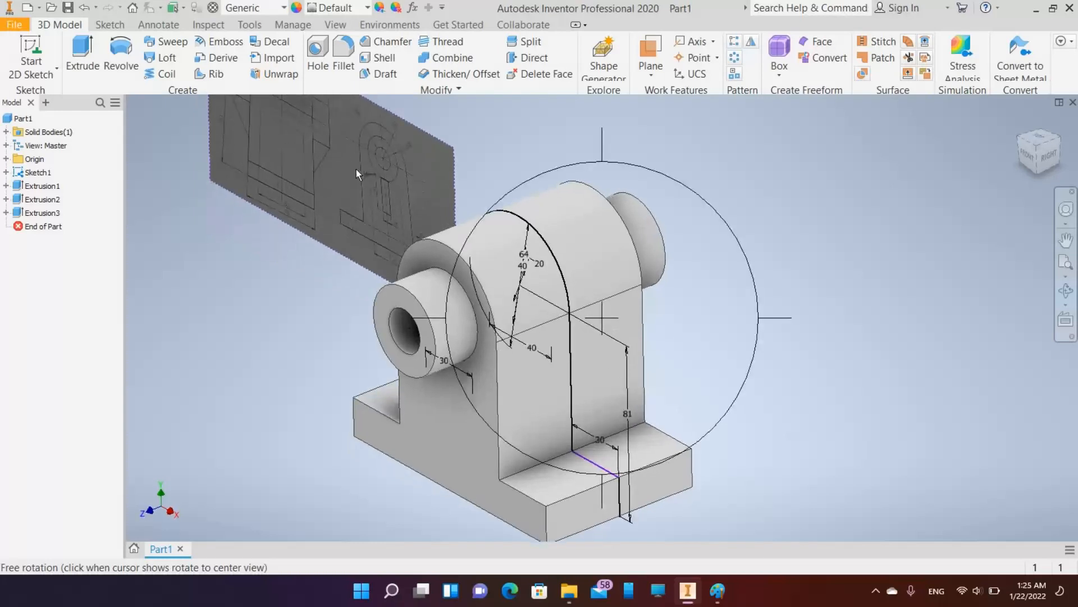
scroll(356, 170, "up", 2)
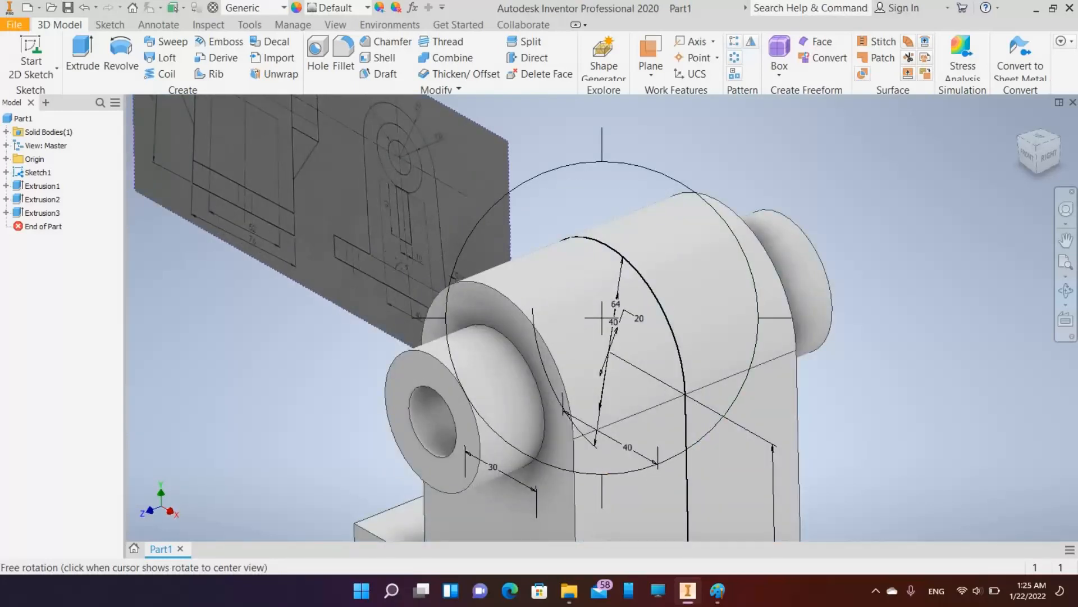
scroll(404, 213, "up", 3)
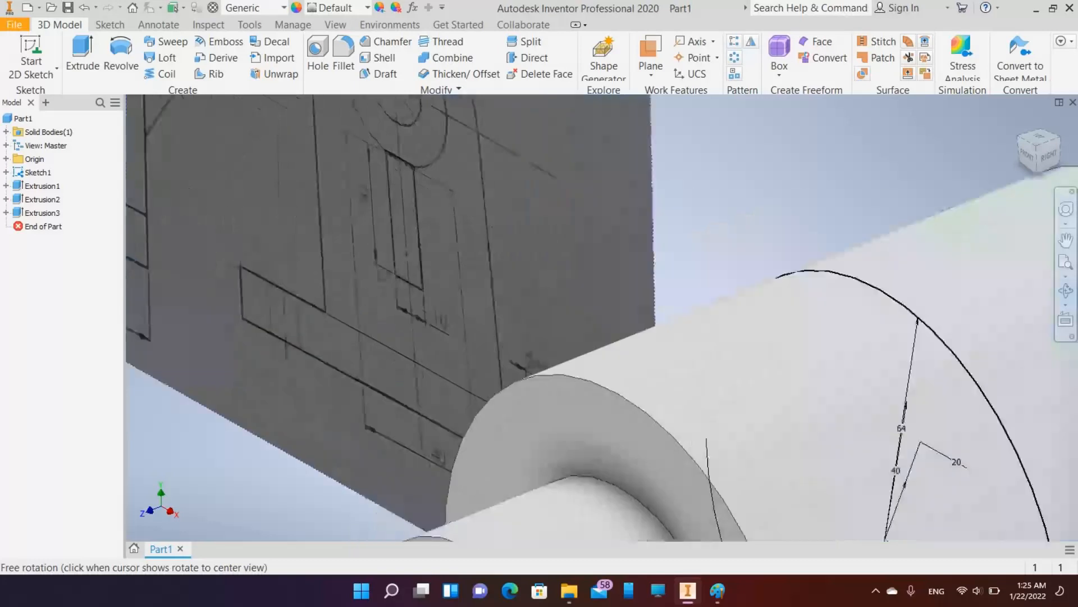
Step: Create a work plane midway along the bracket's length, parallel to the base's narrow end face
scroll(388, 283, "down", 3)
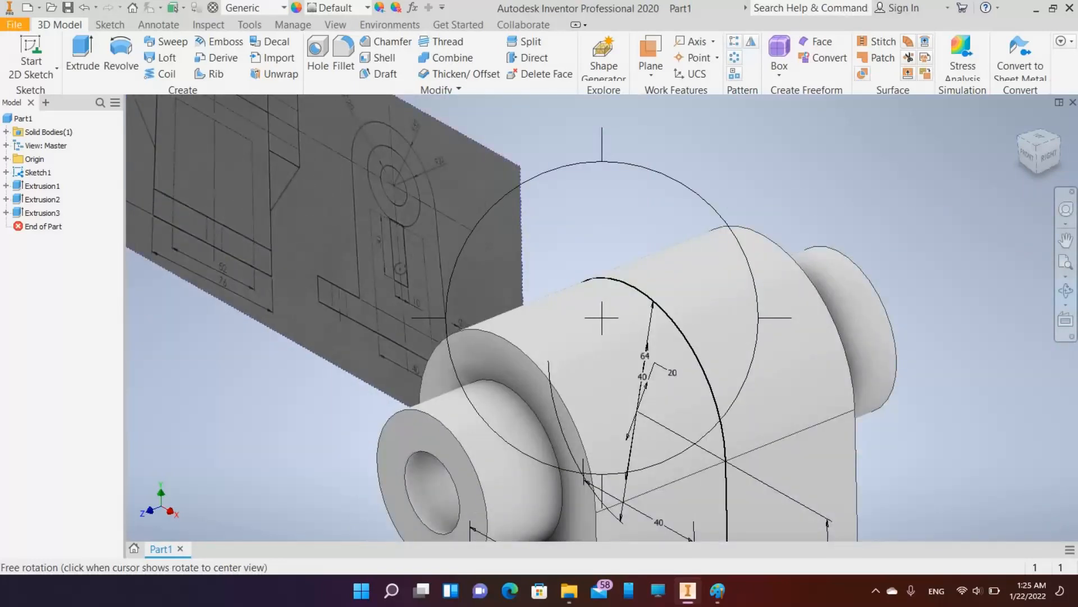
scroll(296, 261, "down", 2)
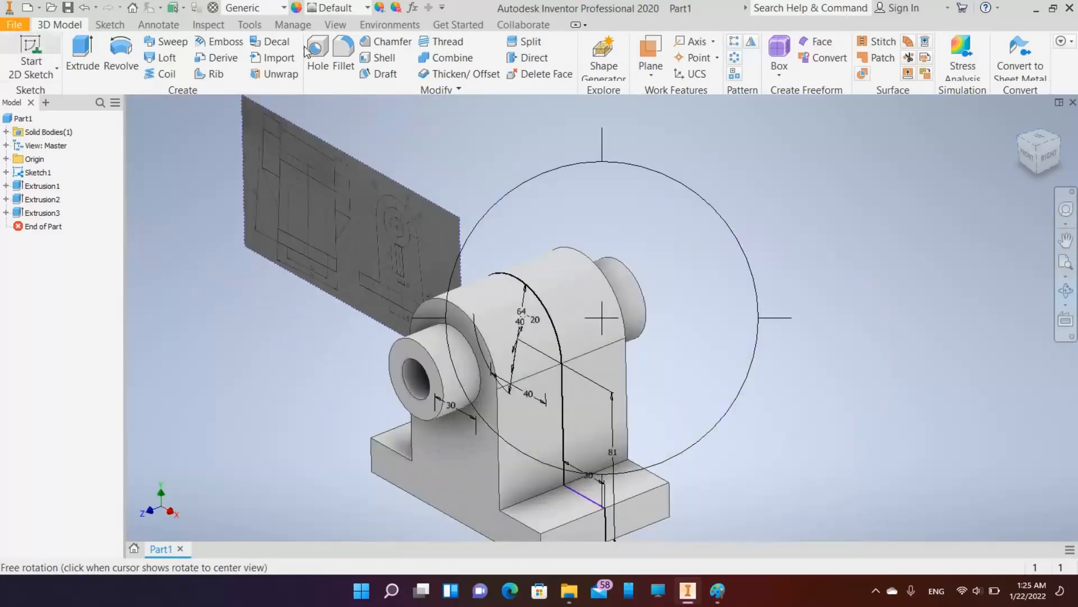
middle_click_drag(593, 515, 589, 412)
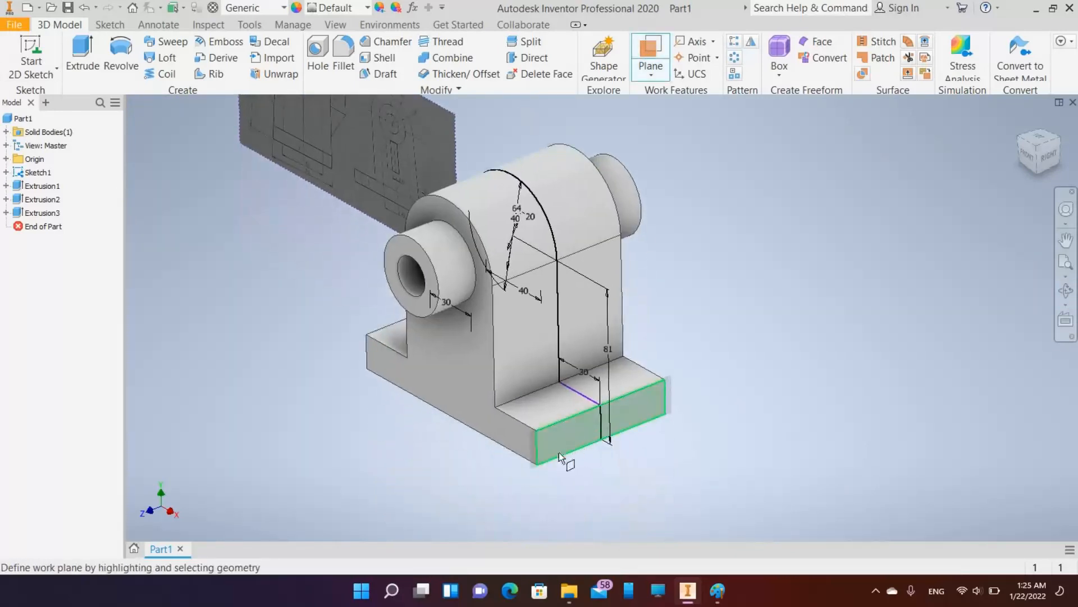
left_click(559, 452)
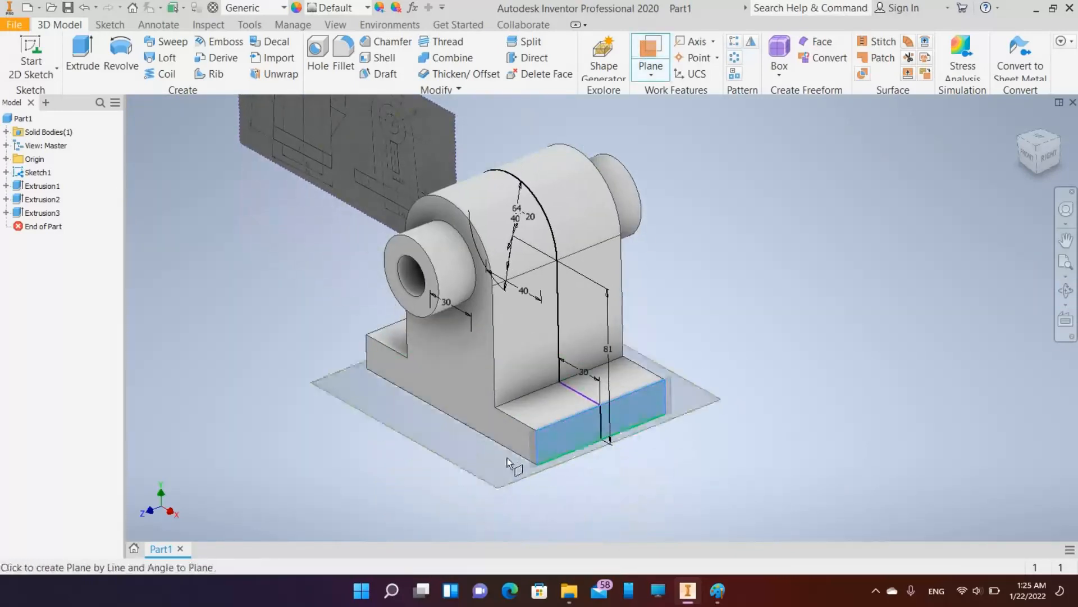
left_click(455, 420)
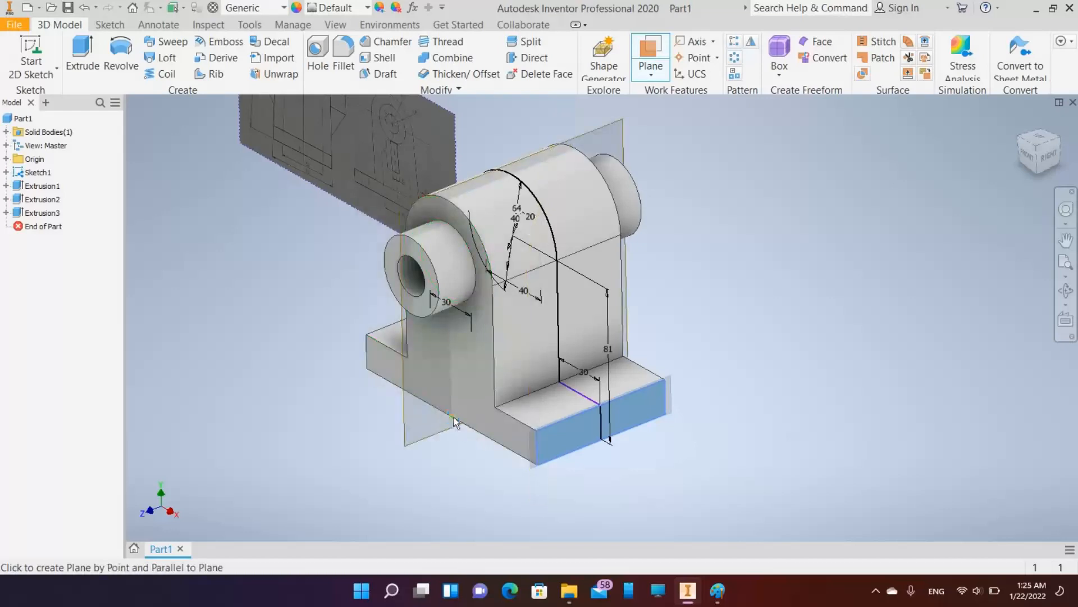
Step: Start a 2D sketch on the new work plane and slice the model view at that plane
left_click(35, 56)
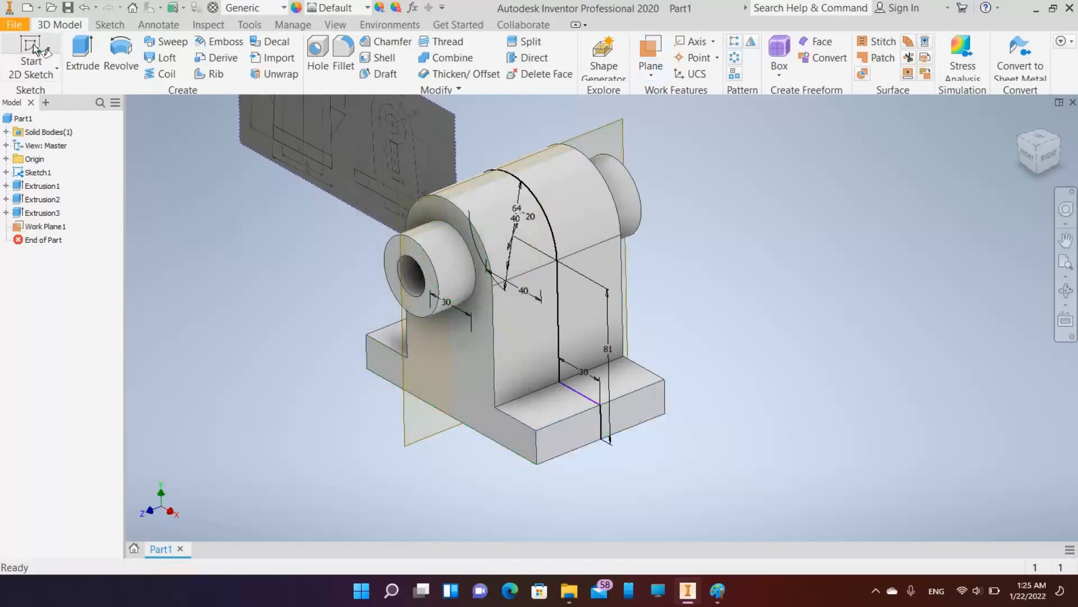
left_click(599, 135)
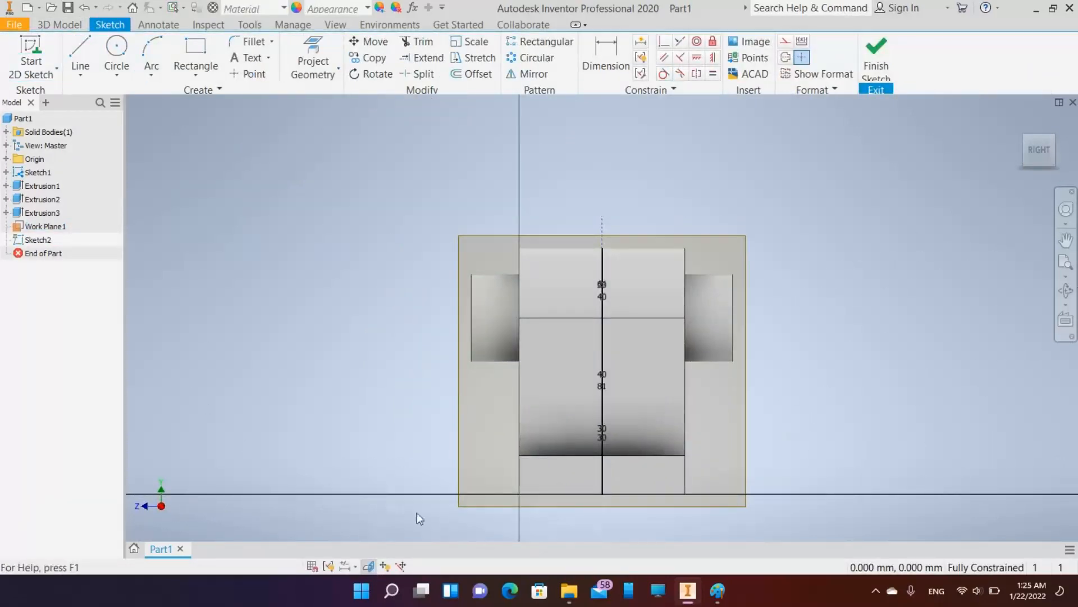
key("F7")
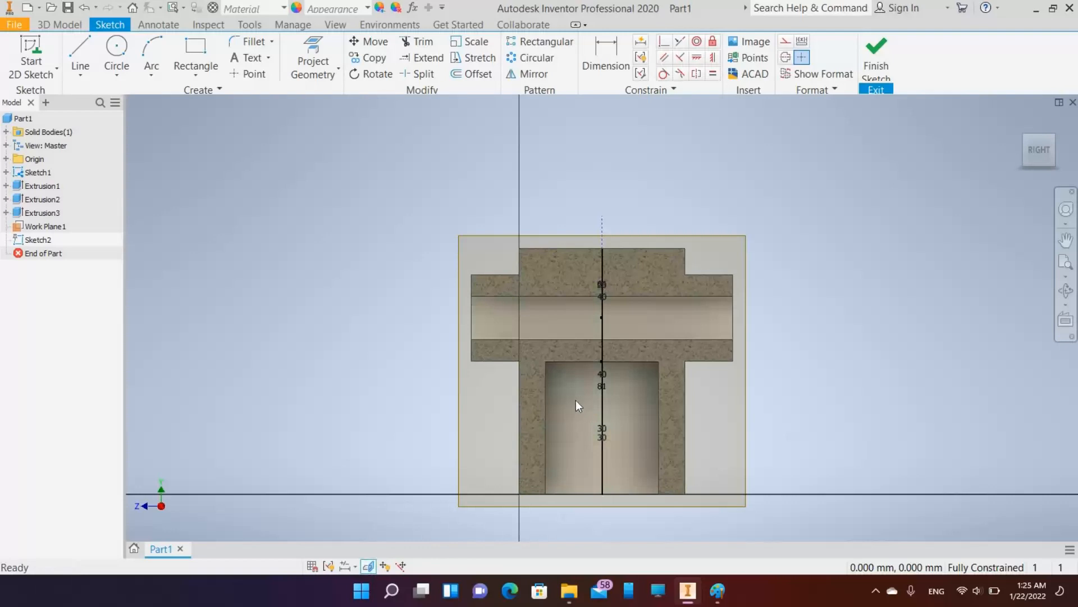
scroll(575, 400, "down", 3)
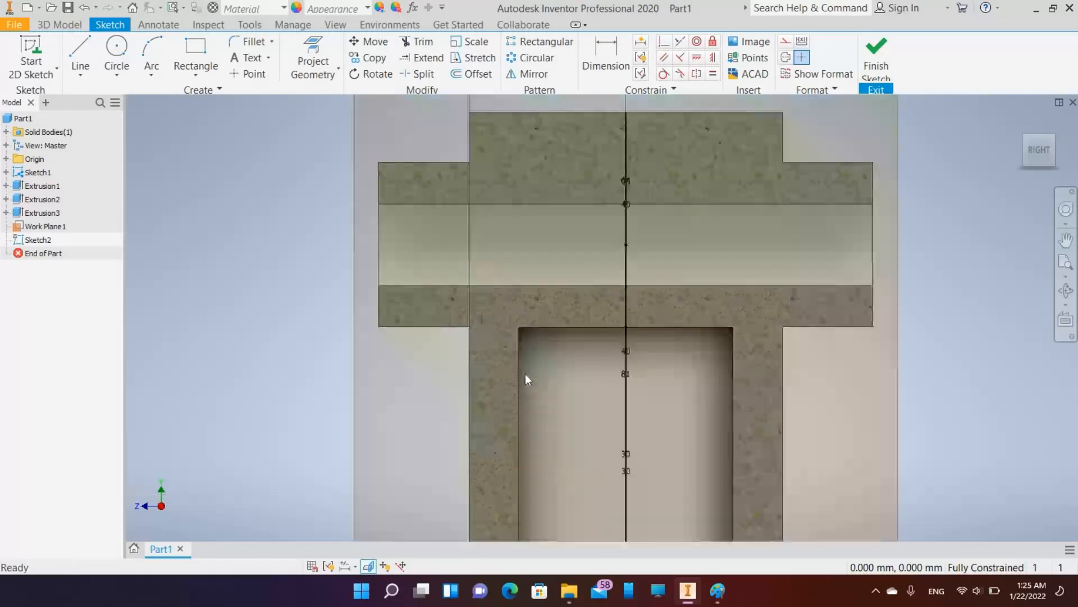
Step: Sketch a slanted line about 43 mm long from the cylinder end's lower outer corner to the body's outer wall
left_click(79, 56)
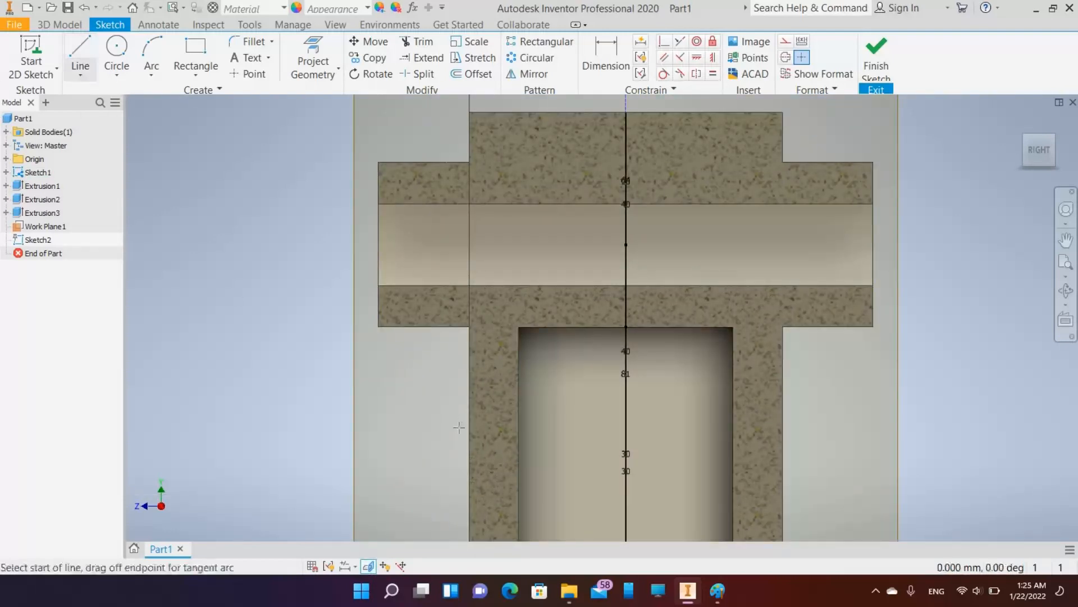
left_click(379, 326)
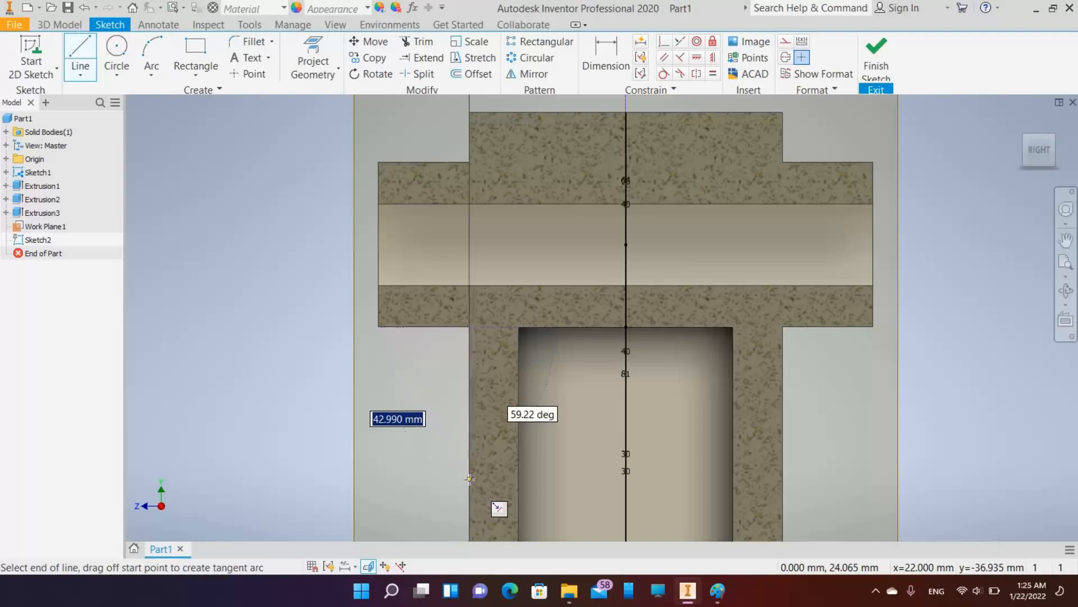
double_click(470, 478)
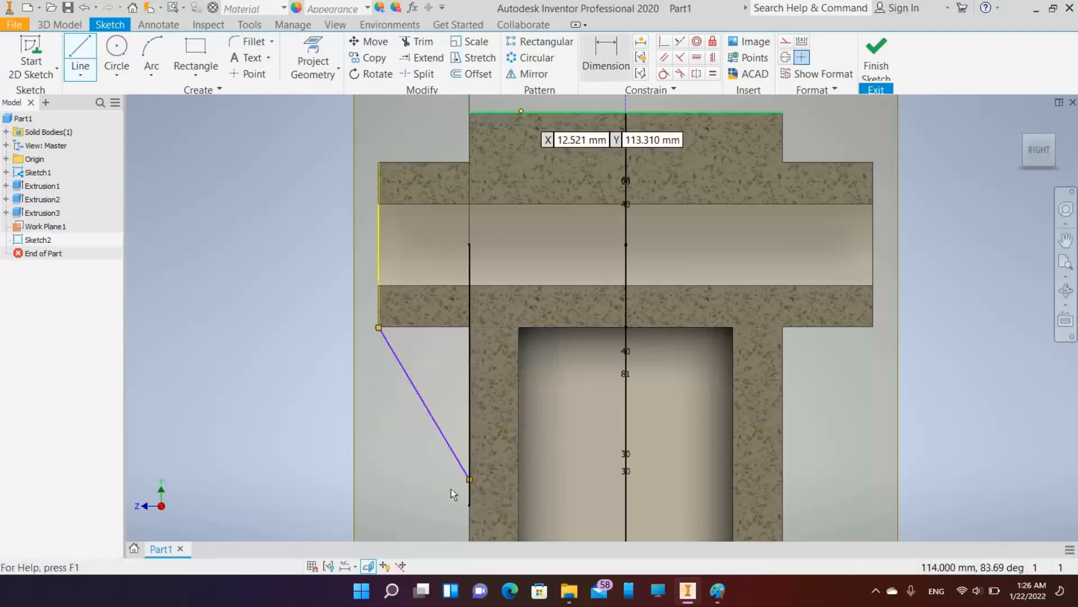
Step: Set the slanted line's vertical height to 30 mm and finish the sketch
key("d")
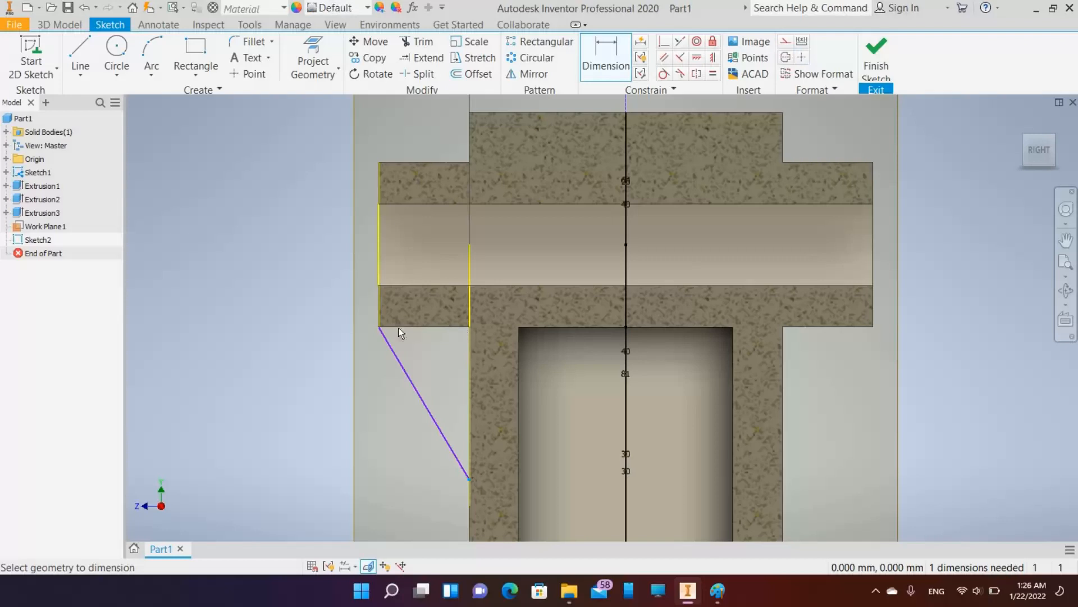
left_click(470, 325)
left_click(319, 386)
type("30")
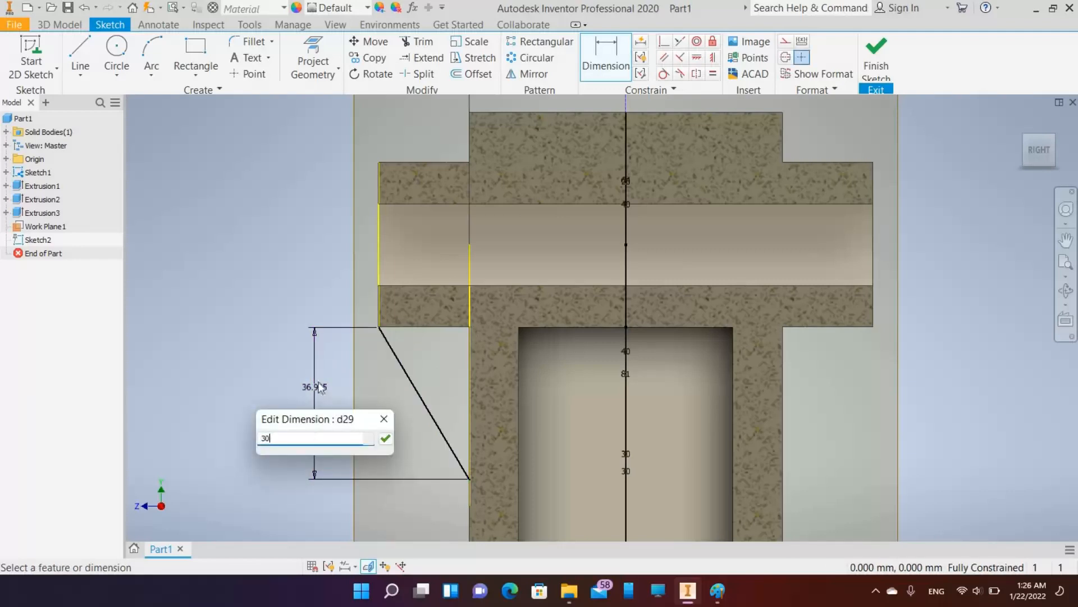
key("Return")
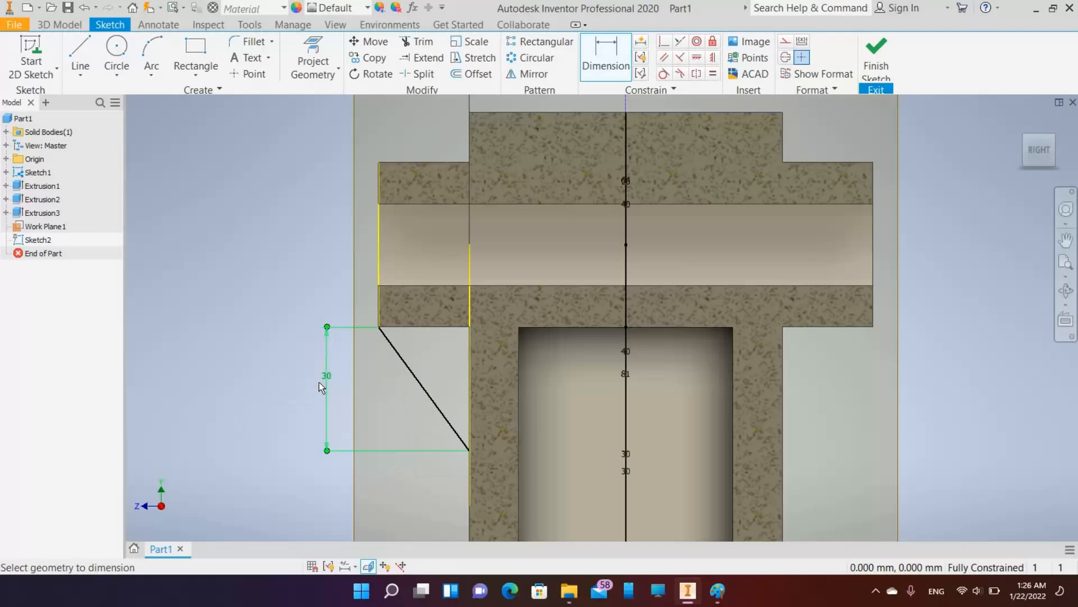
left_click(875, 50)
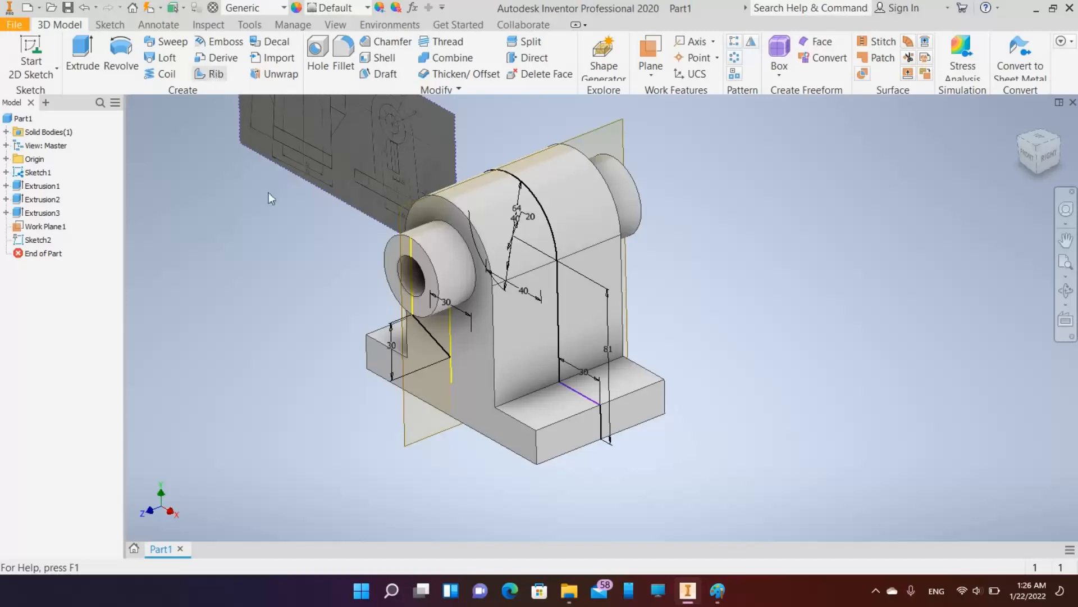
Step: Create a 10 mm thick rib from the slanted line, parallel to the sketch plane, beneath the projecting cylinder
left_click(442, 343)
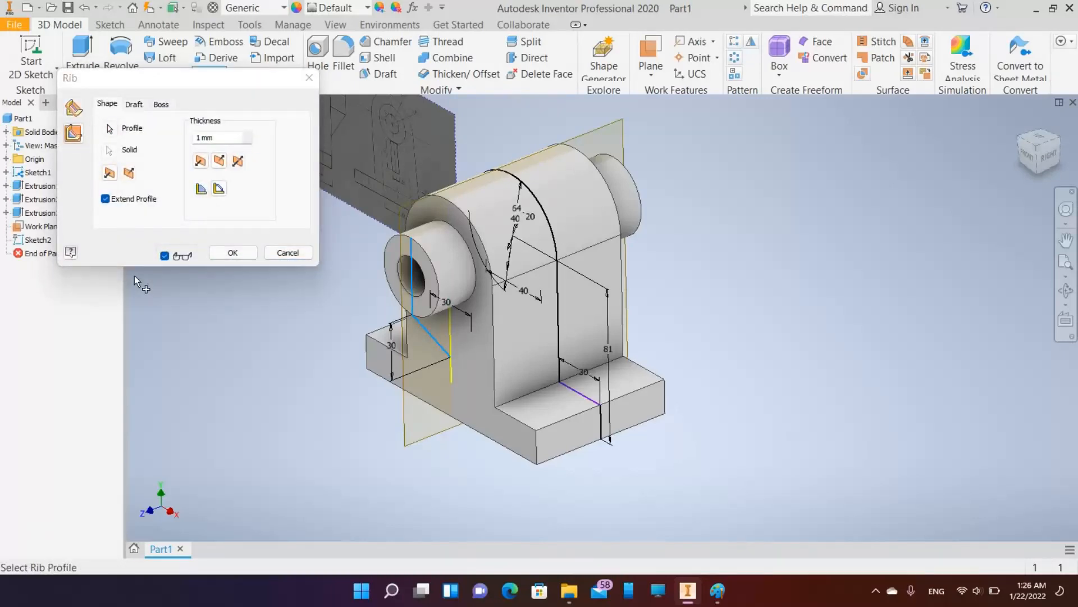
left_click(163, 144)
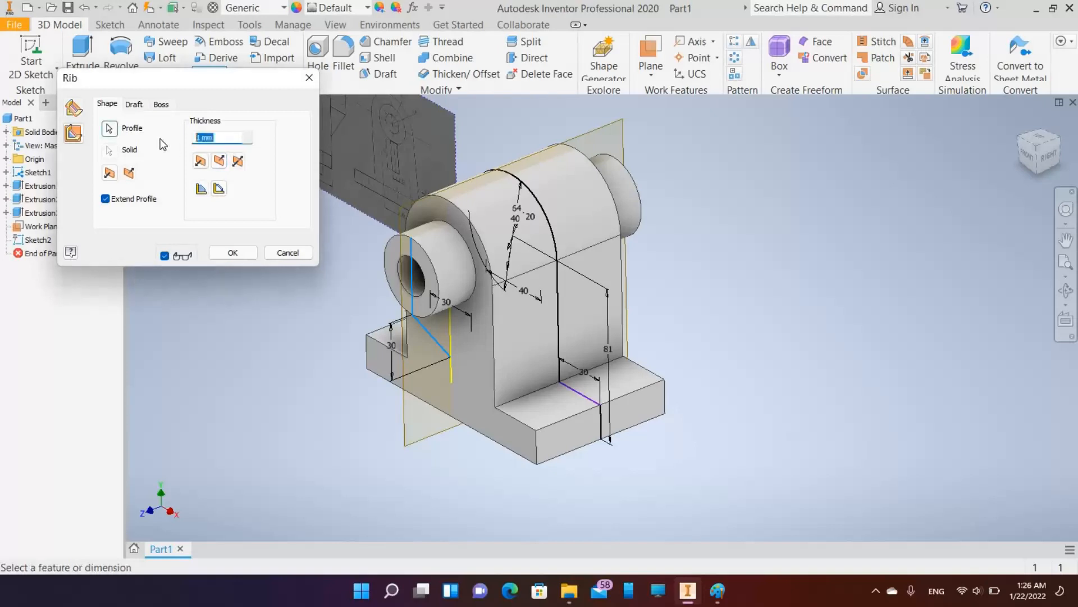
type("10")
left_click(73, 135)
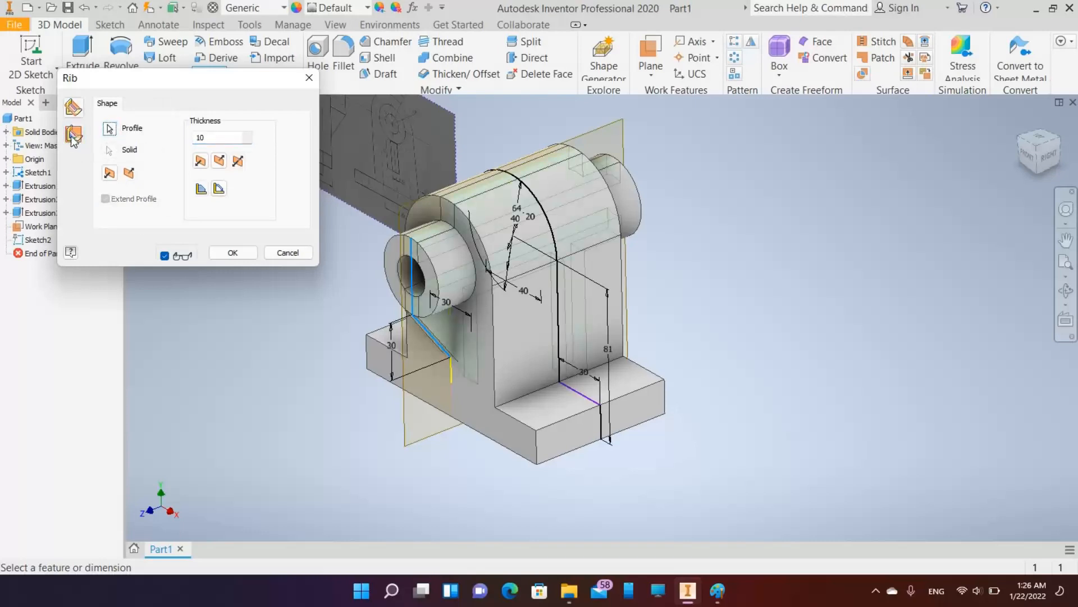
left_click(233, 253)
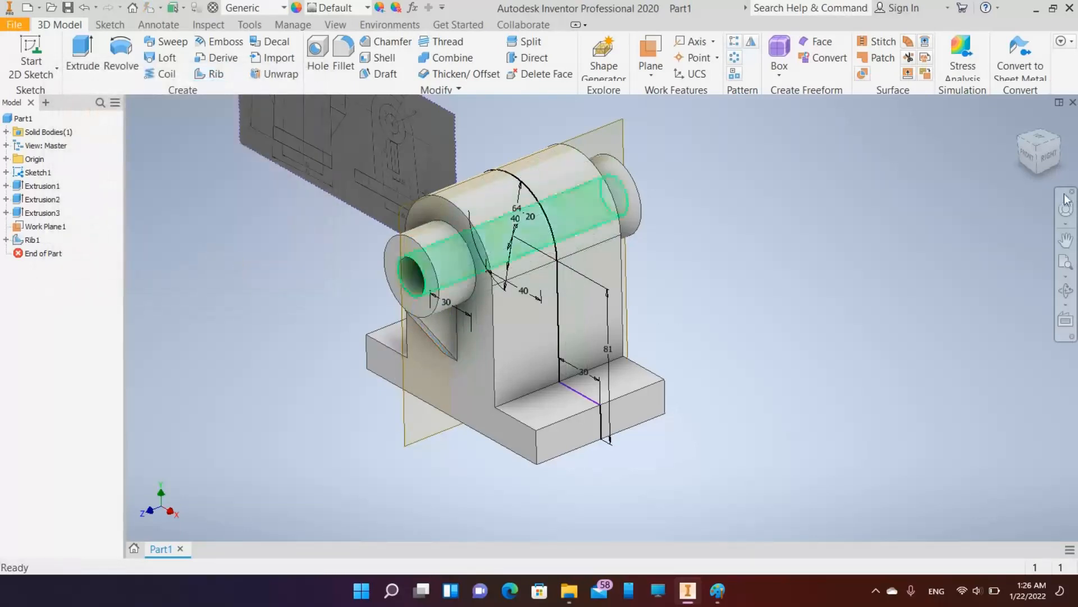
Step: Hide the front profile sketch with its reference drawing and the work plane used for the rib
left_click(1067, 291)
mouse_move(613, 276)
left_mouse_down()
mouse_move(696, 247)
mouse_move(712, 262)
mouse_move(672, 267)
mouse_move(623, 299)
mouse_move(608, 327)
mouse_move(629, 282)
left_mouse_up()
left_click_drag(673, 359, 693, 344)
key("Escape")
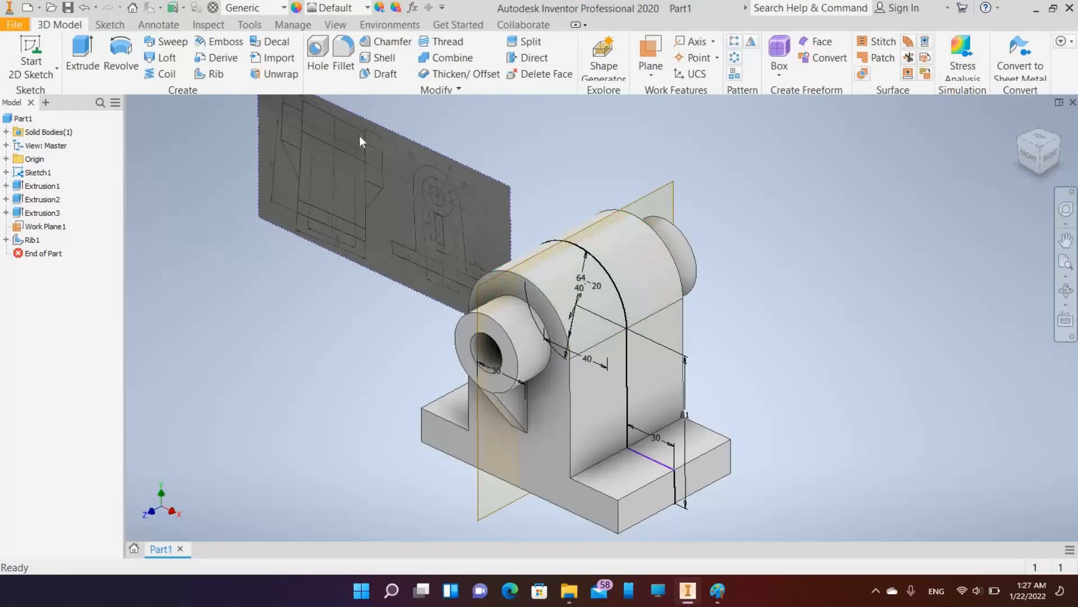
right_click(36, 175)
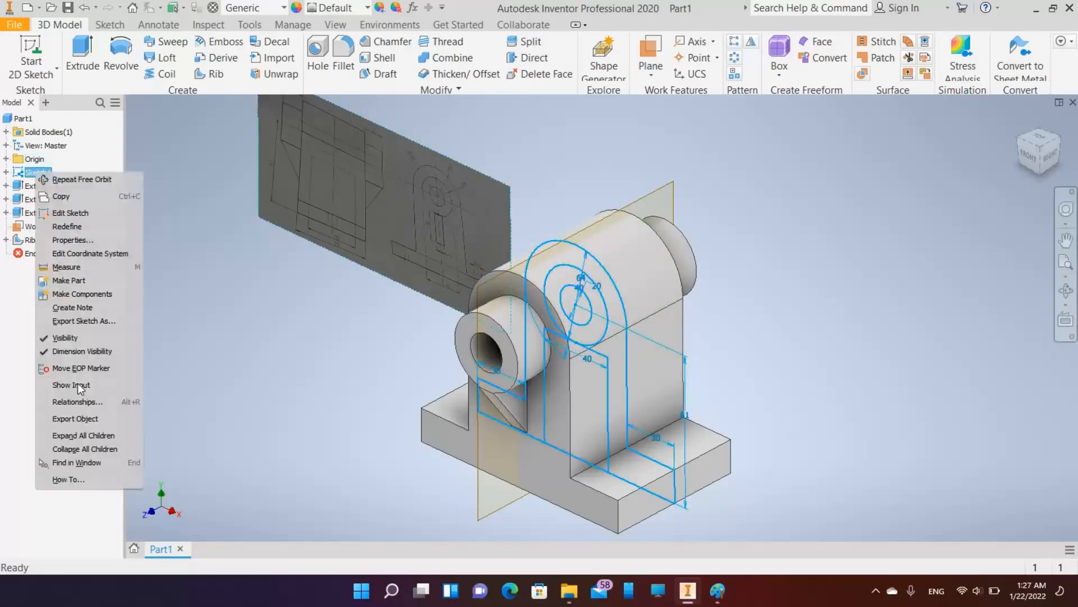
left_click(58, 338)
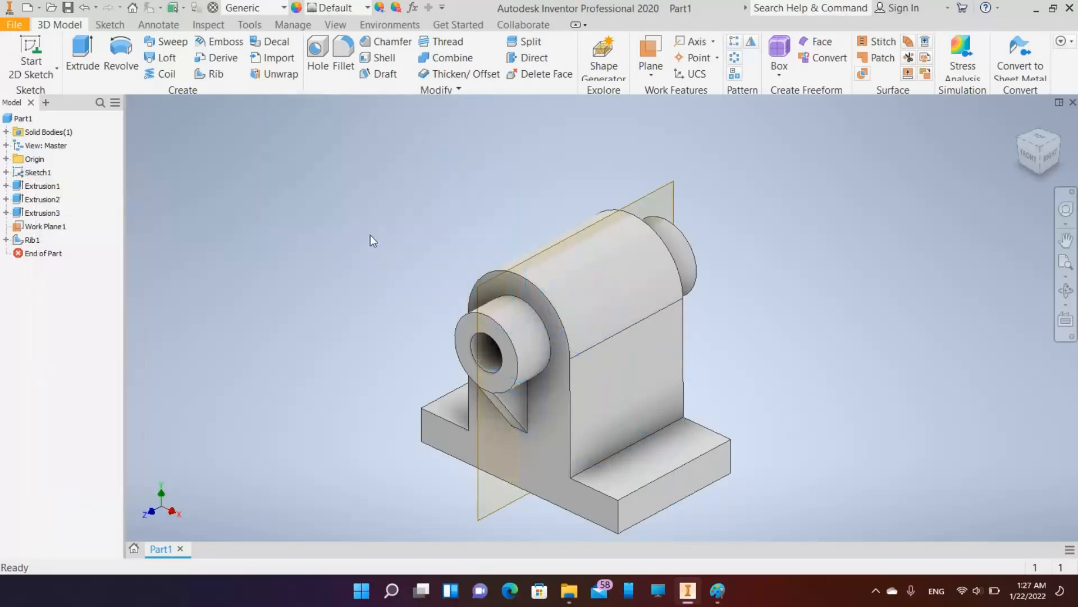
right_click(37, 228)
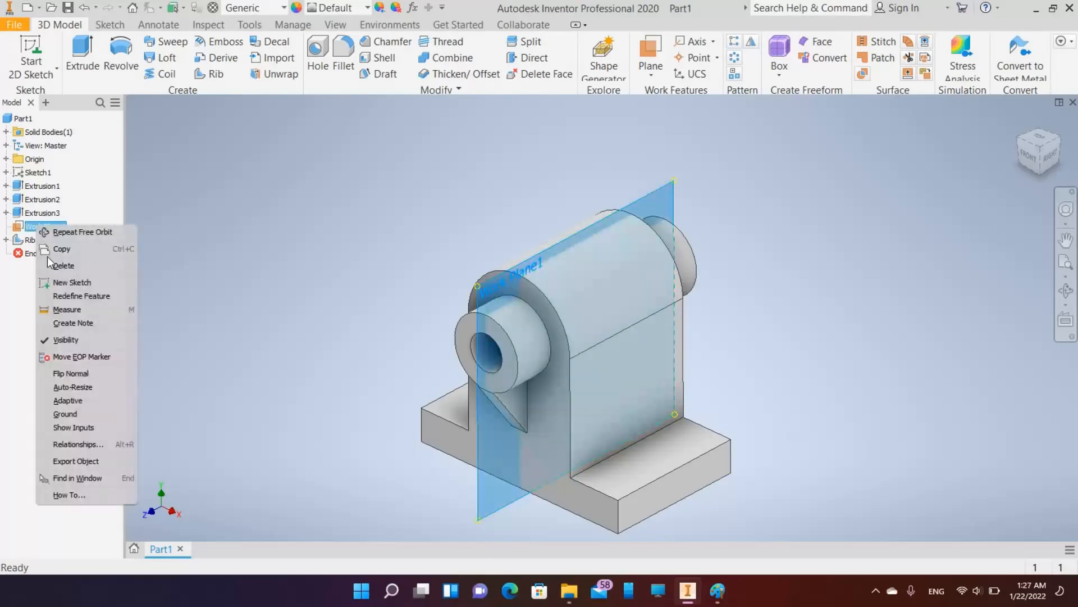
left_click(66, 337)
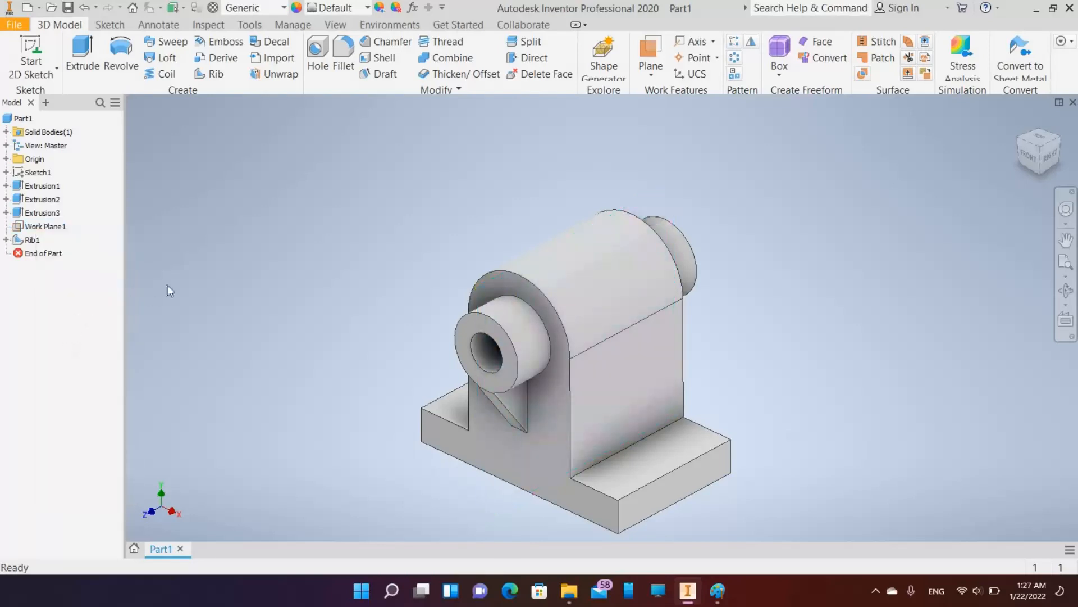
Step: Create a work plane midway between the bracket body's front and rear faces
left_click(650, 52)
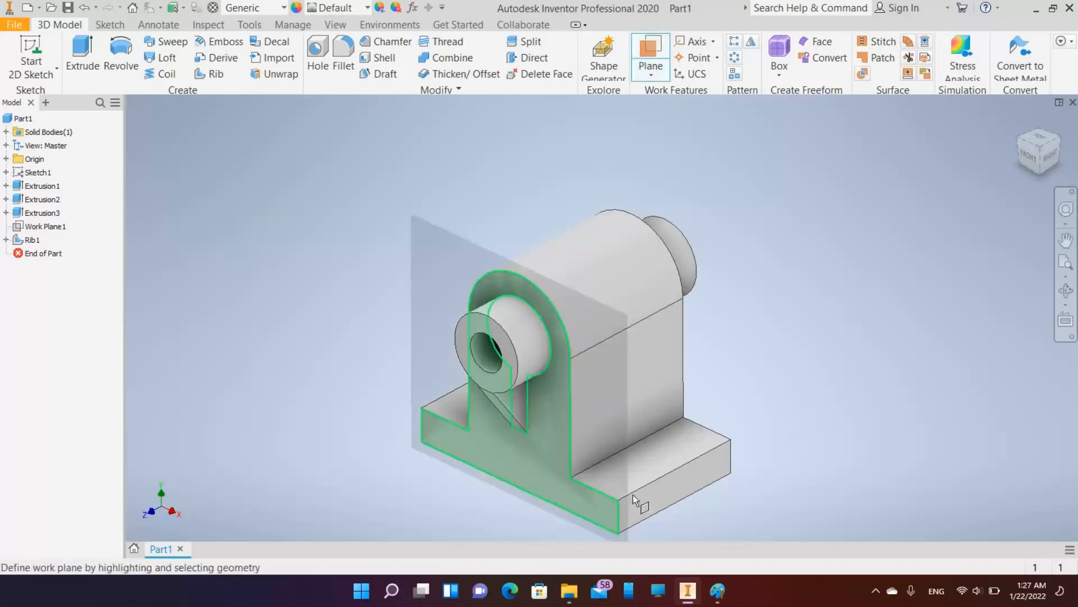
left_click(616, 508)
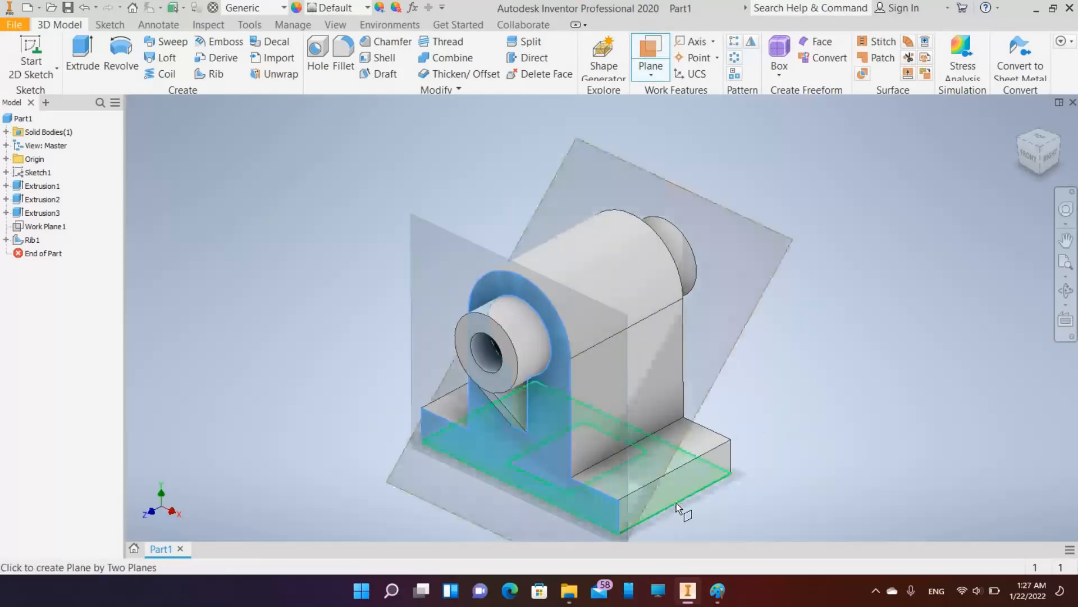
left_click(675, 503)
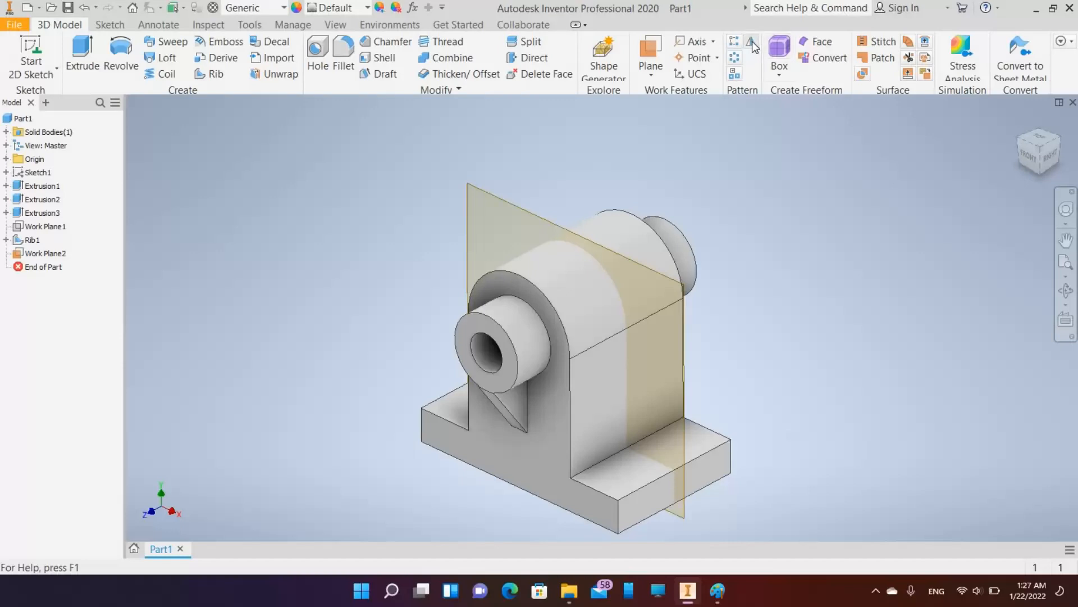
Step: Mirror the rib about the new midplane to the opposite side of the bracket
left_click(42, 199)
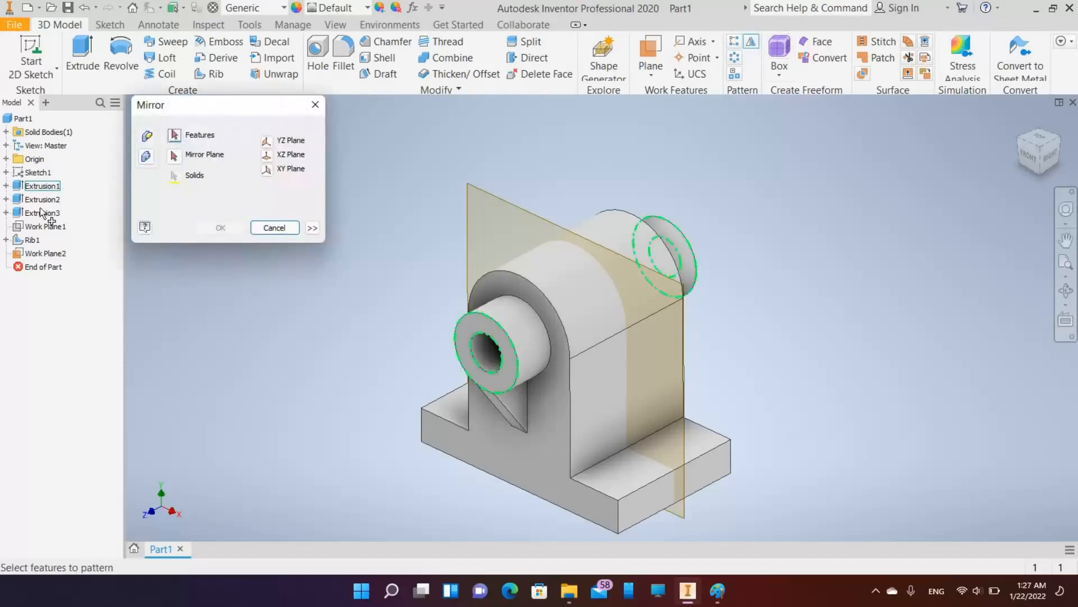
left_click(31, 240)
left_click(32, 241)
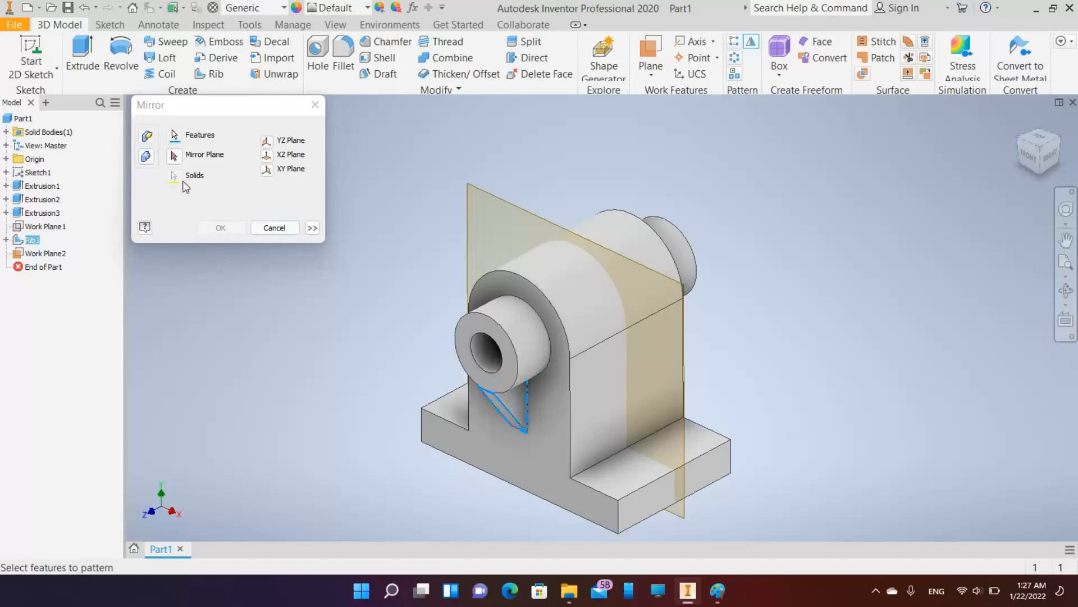
left_click(174, 161)
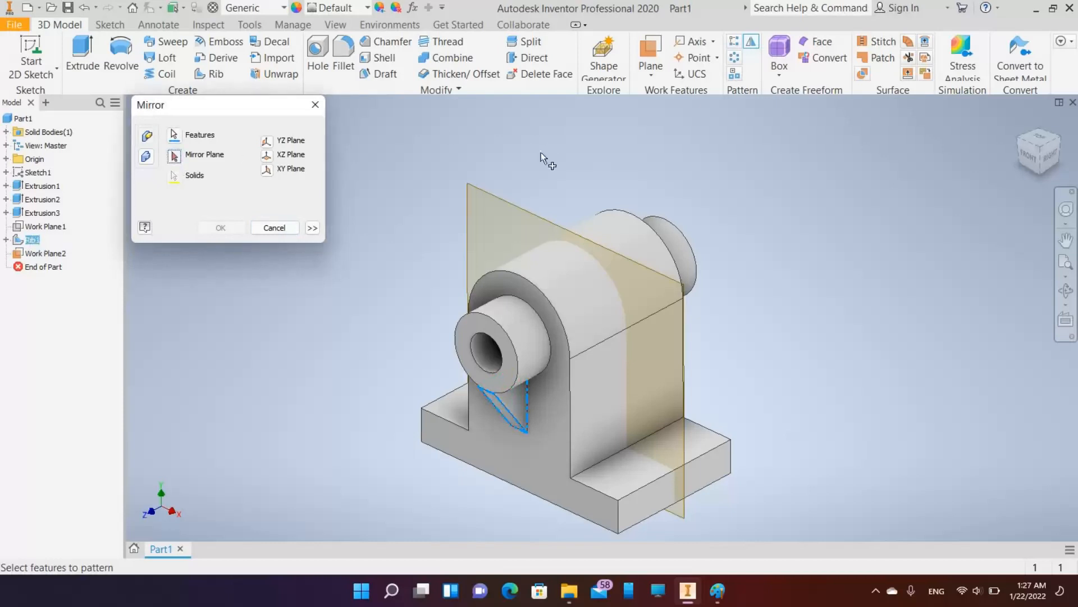
left_click(503, 201)
left_click(220, 229)
Step: Hide the work plane used for mirroring the rib
left_click(1065, 290)
left_click_drag(592, 298, 652, 321)
middle_click_drag(532, 308, 523, 256)
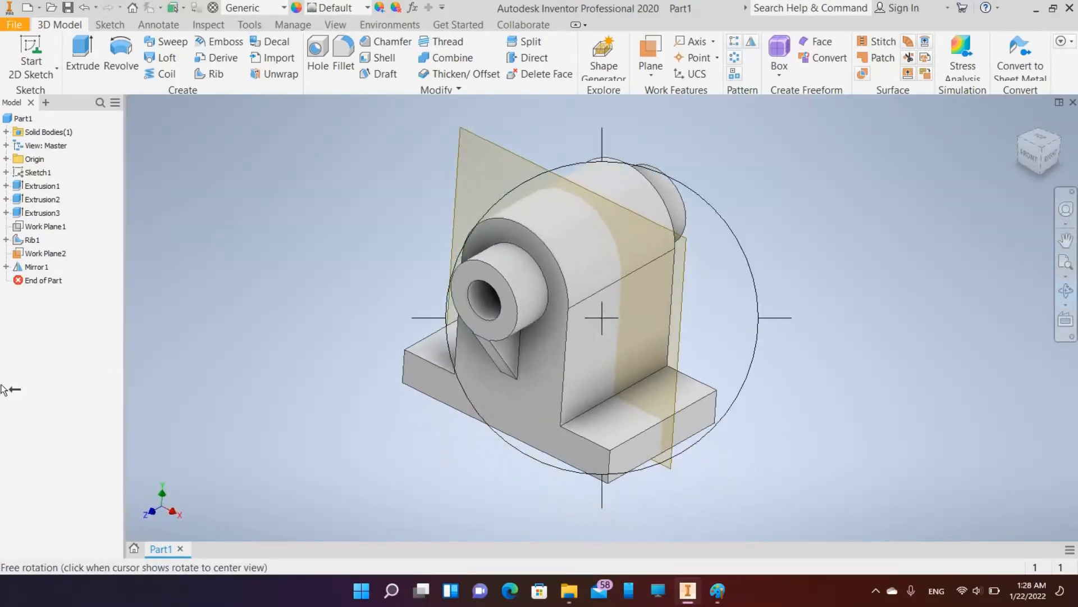
left_click(35, 255)
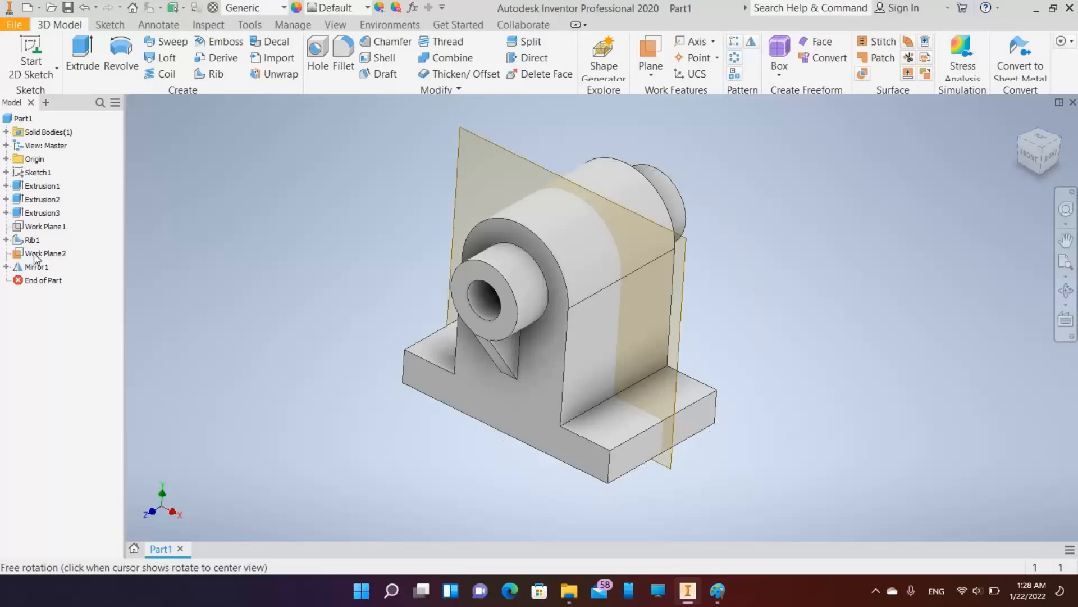
right_click(35, 256)
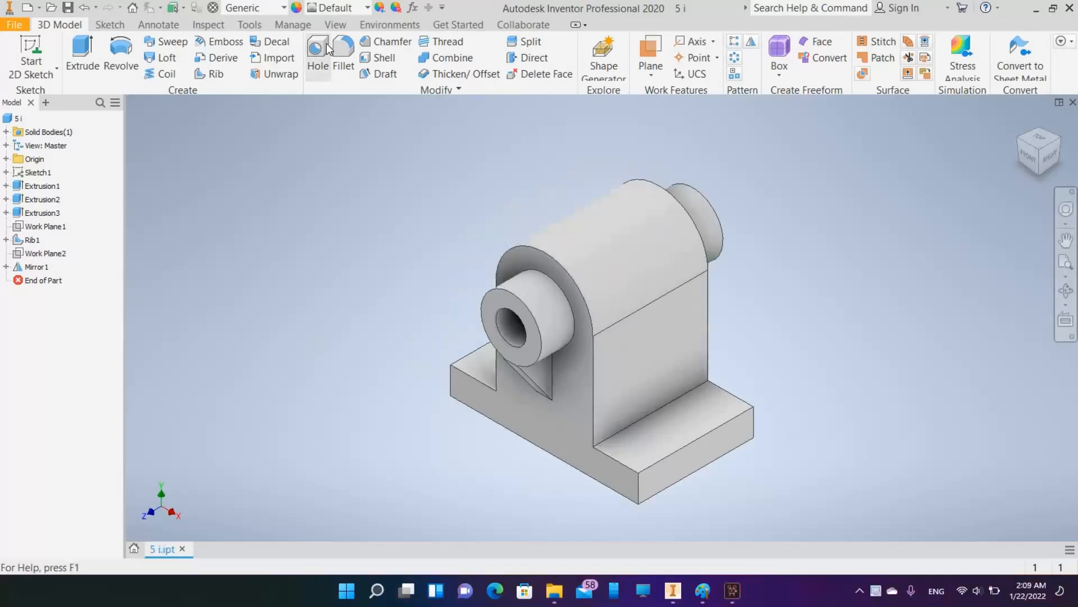
Step: Place a simple through-all hole of 10 mm diameter on the top face of the base flange on the bracket's right side
left_click(328, 48)
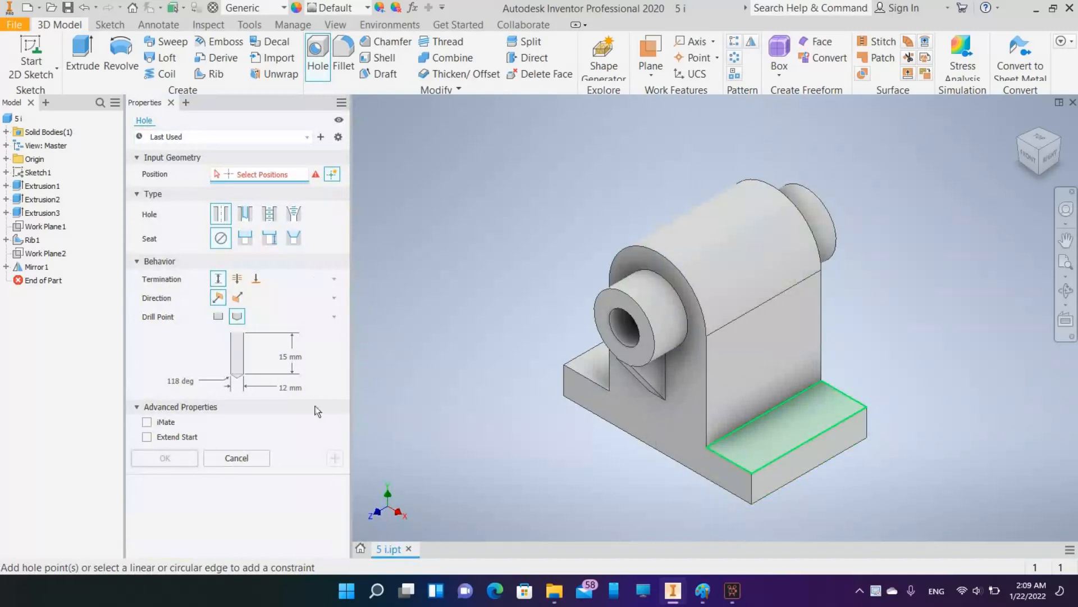
left_click(236, 279)
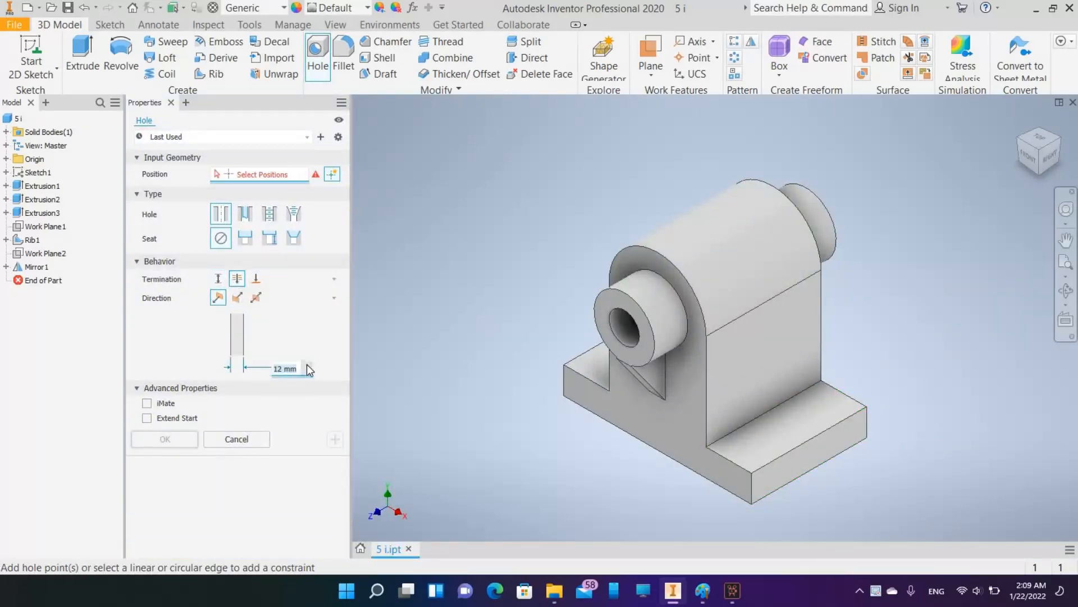
left_click(307, 366)
type("10")
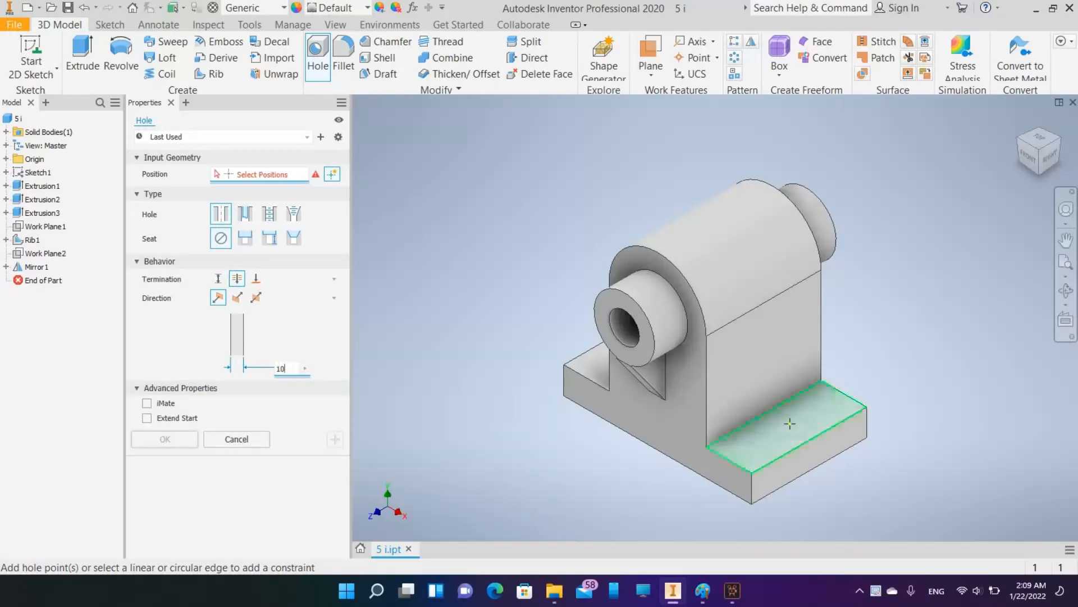
left_click(792, 426)
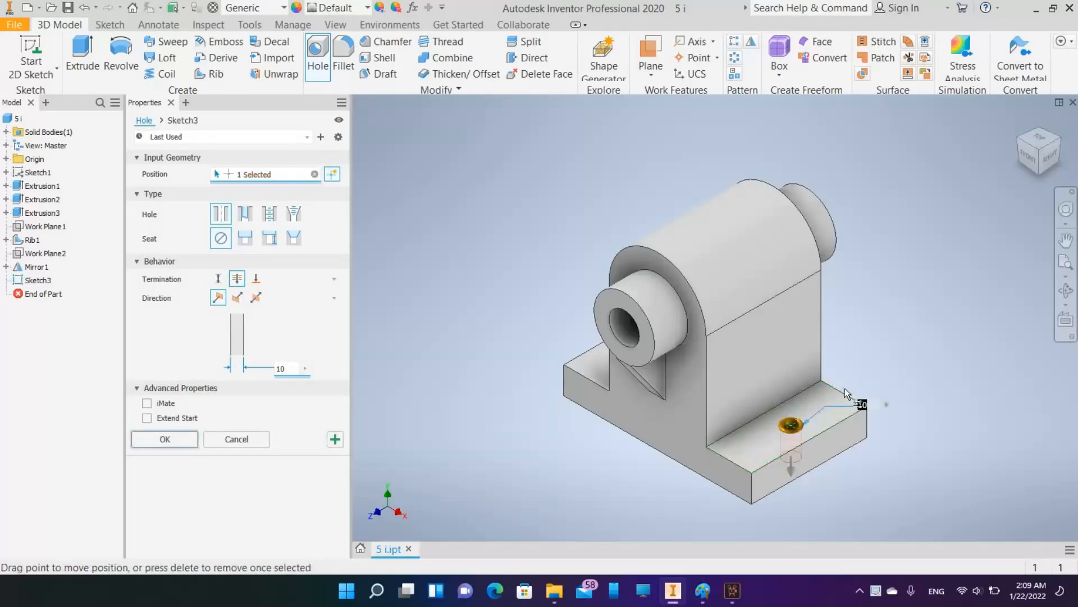
Step: Position the hole 38 mm from the flange's rear edge and 15 mm from its outer long edge, and create it
left_click(842, 392)
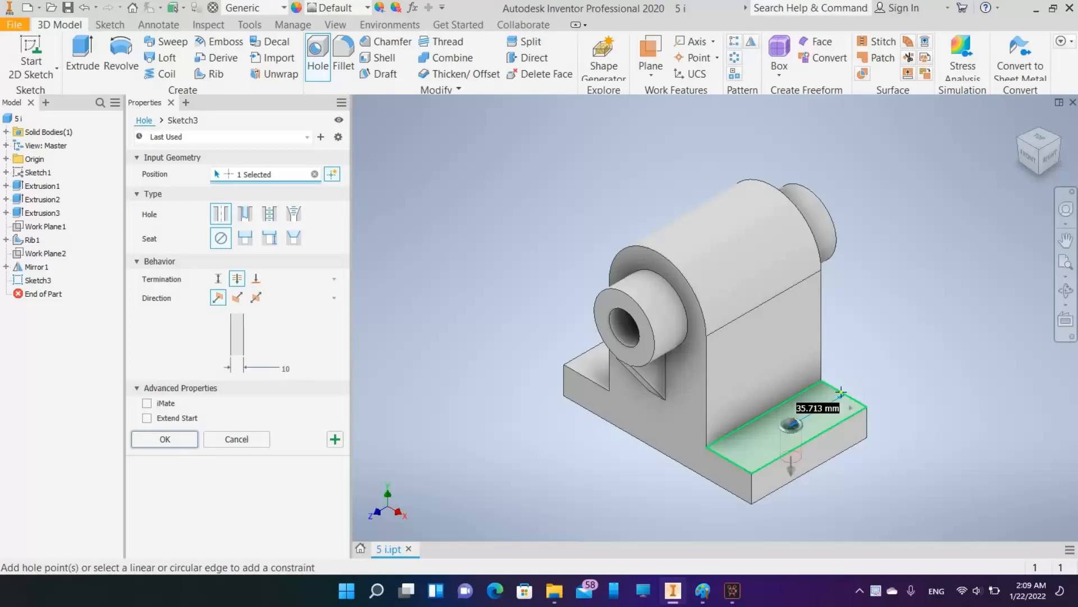
type("38")
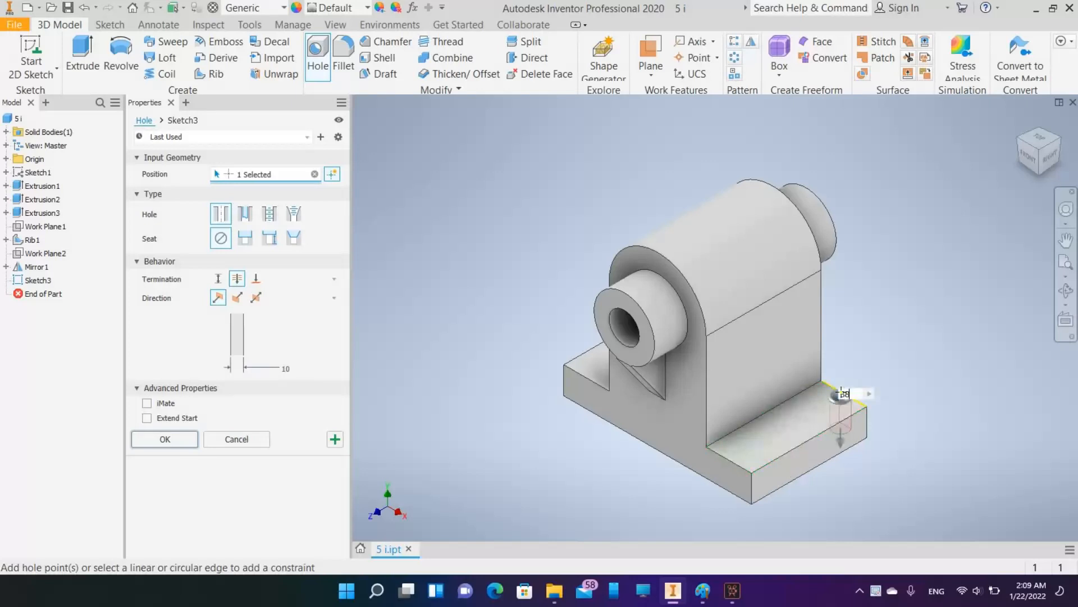
key("Return")
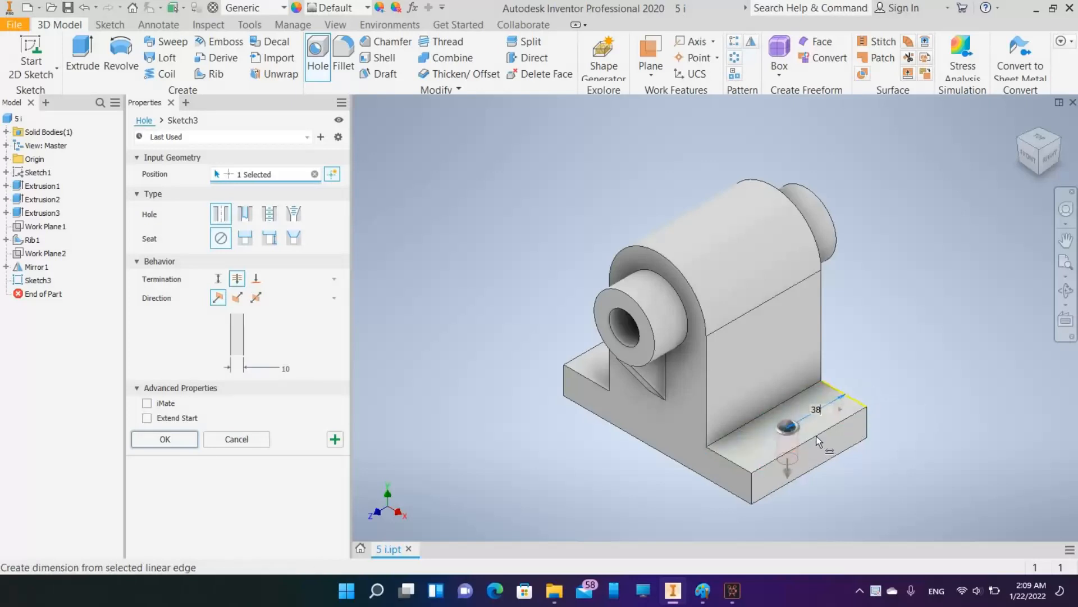
left_click(814, 436)
type("15")
key("Return")
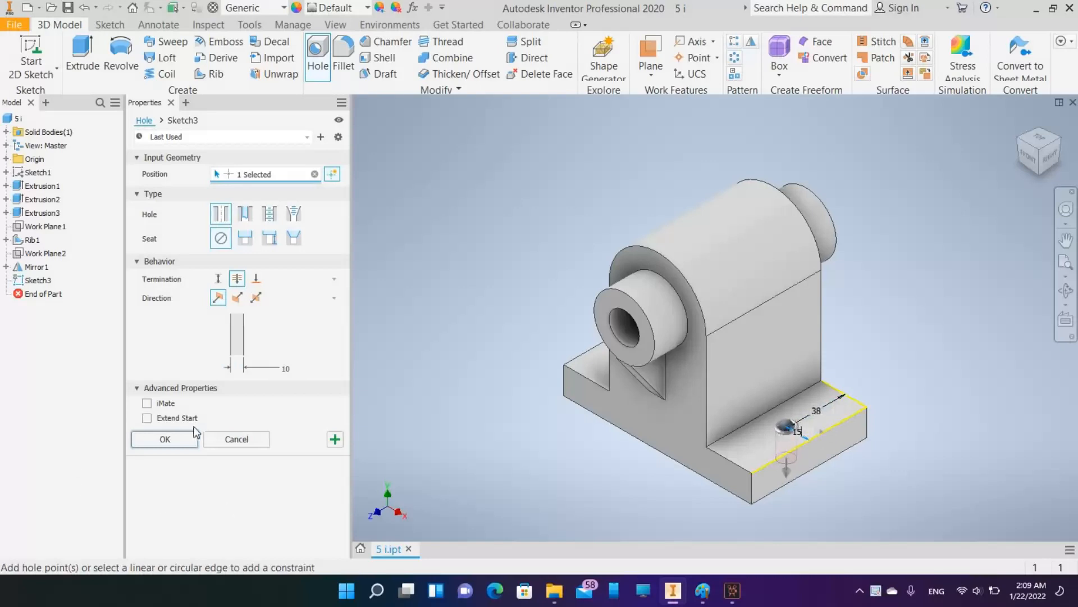
left_click(164, 438)
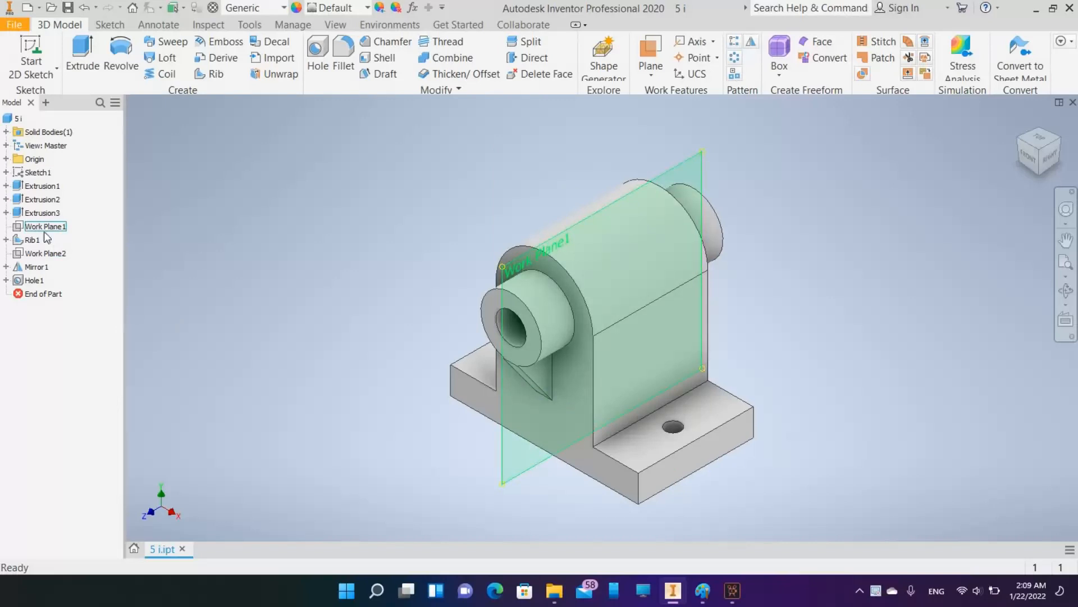
Step: Show the work plane through the rib and mirror the base hole about it to the opposite flange
right_click(37, 226)
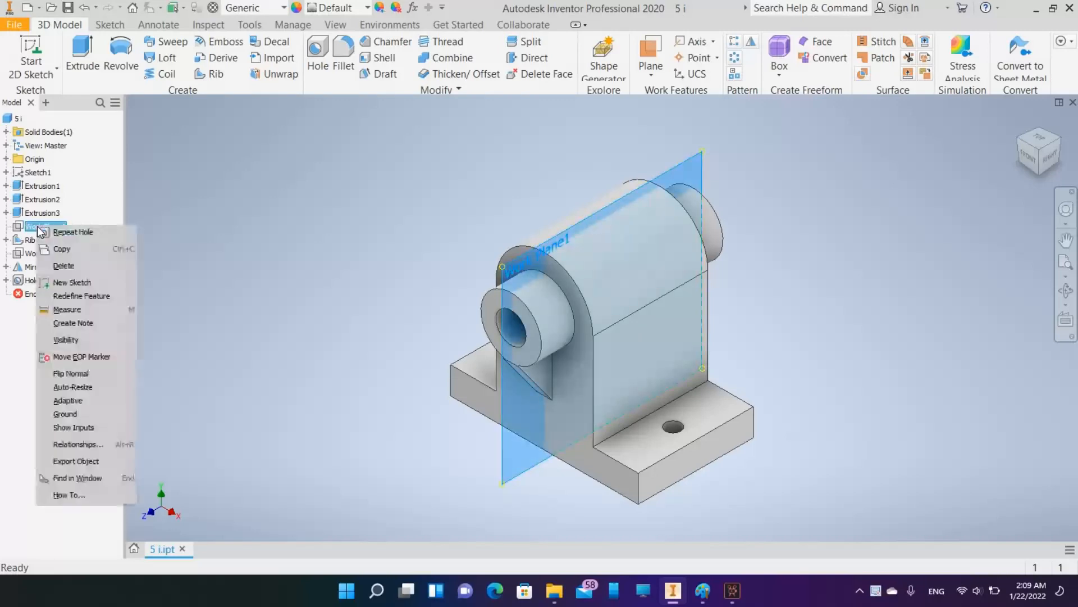
left_click(64, 340)
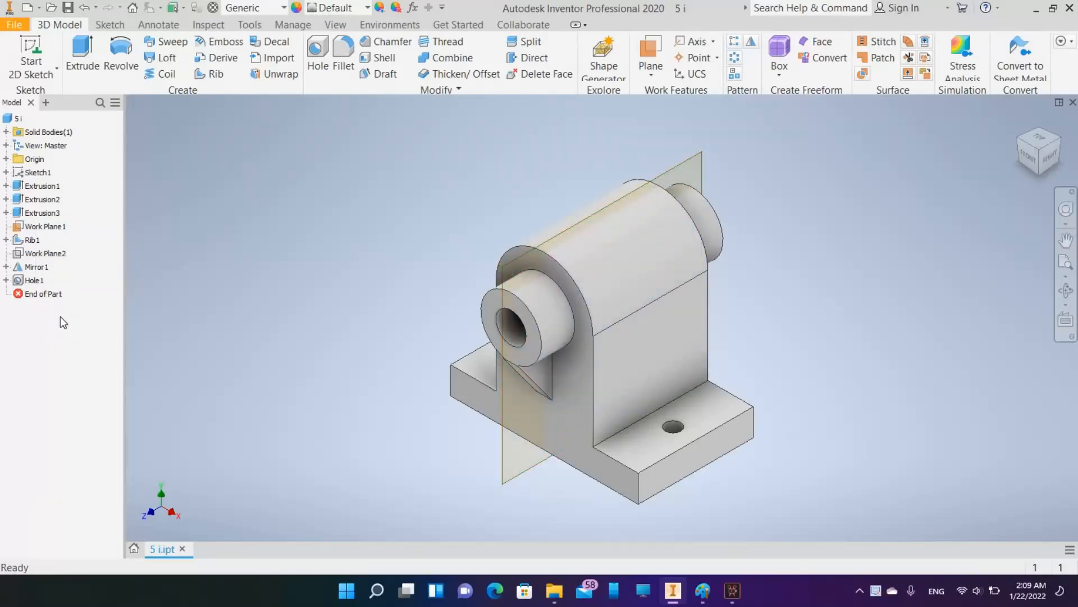
left_click(751, 41)
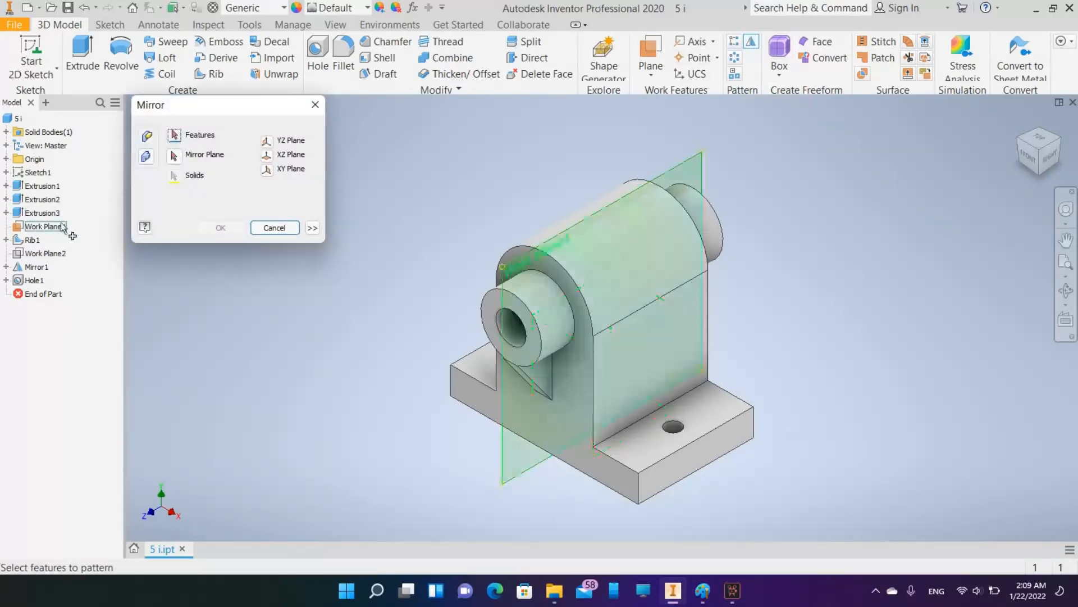
left_click(1020, 298)
left_click(1065, 291)
left_click_drag(695, 296, 450, 306)
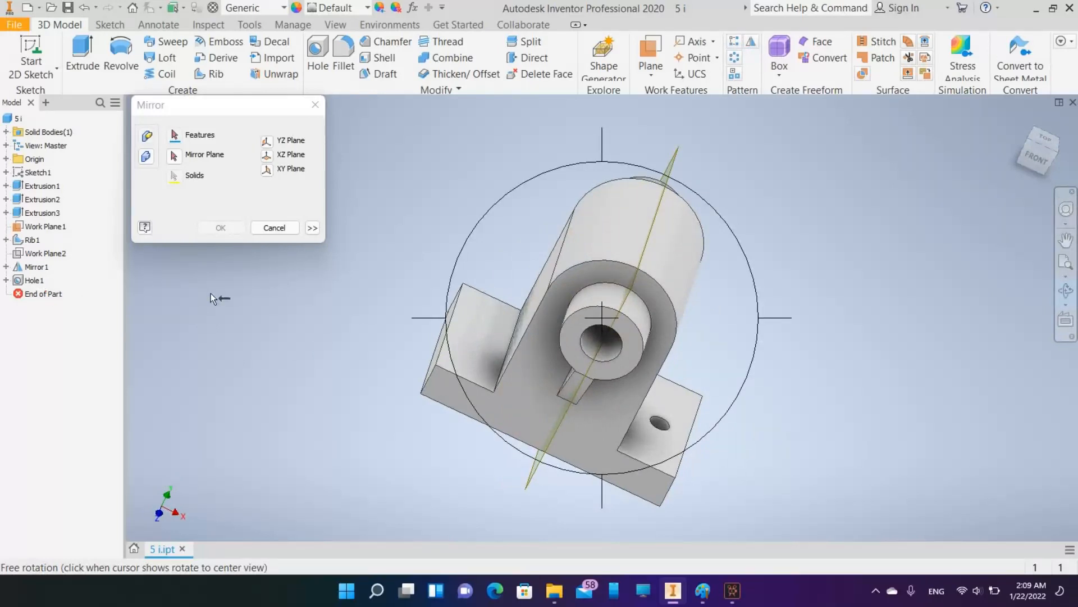
key("Escape")
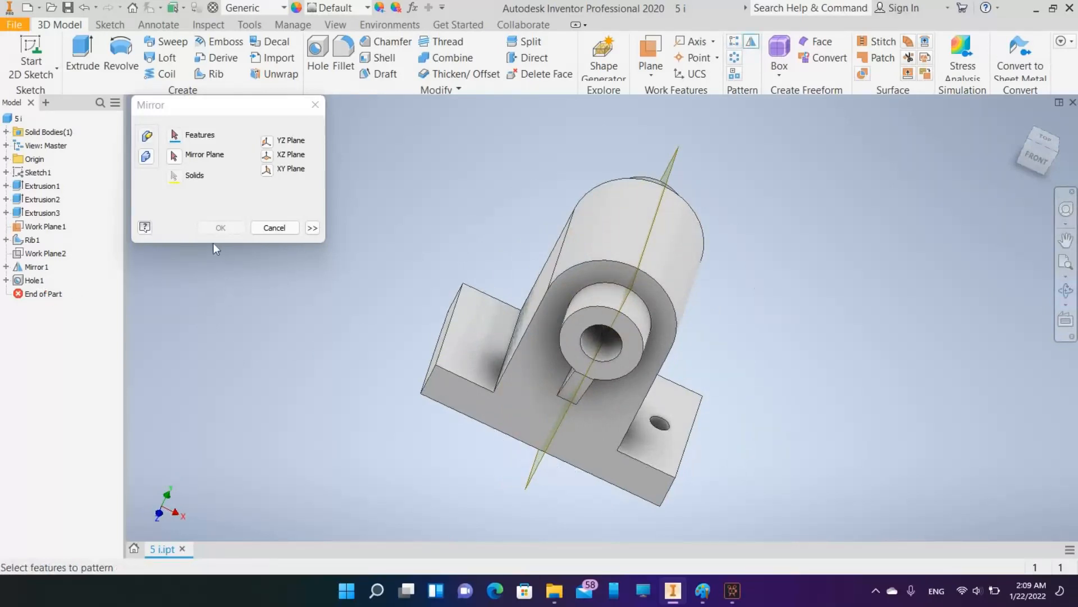
left_click(35, 281)
left_click(679, 153)
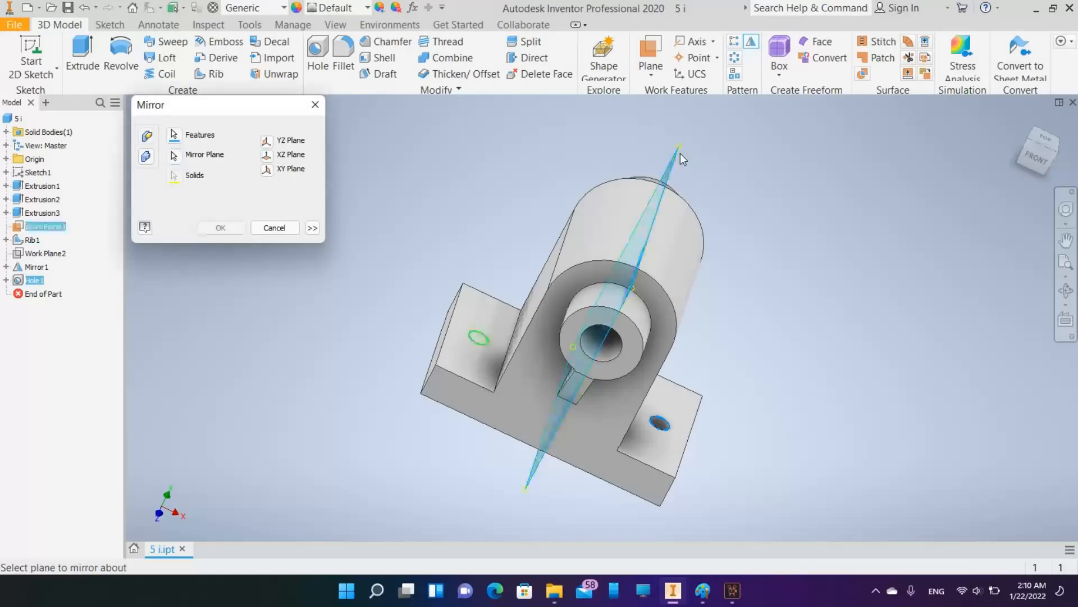
left_click(213, 228)
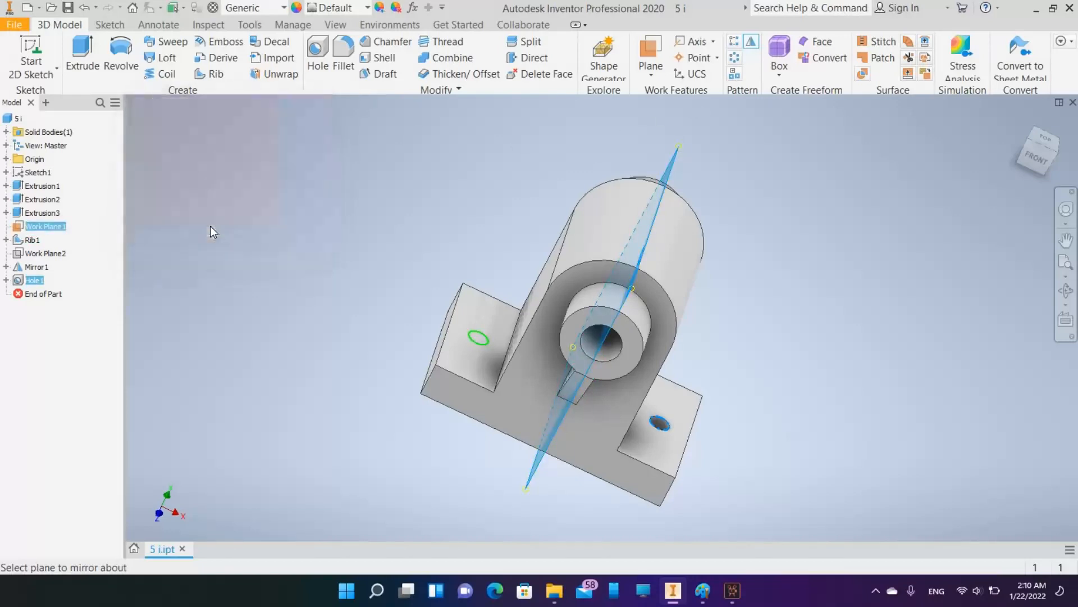
Step: Hide the work plane used for mirroring the hole and return the bracket to the isometric view
right_click(42, 226)
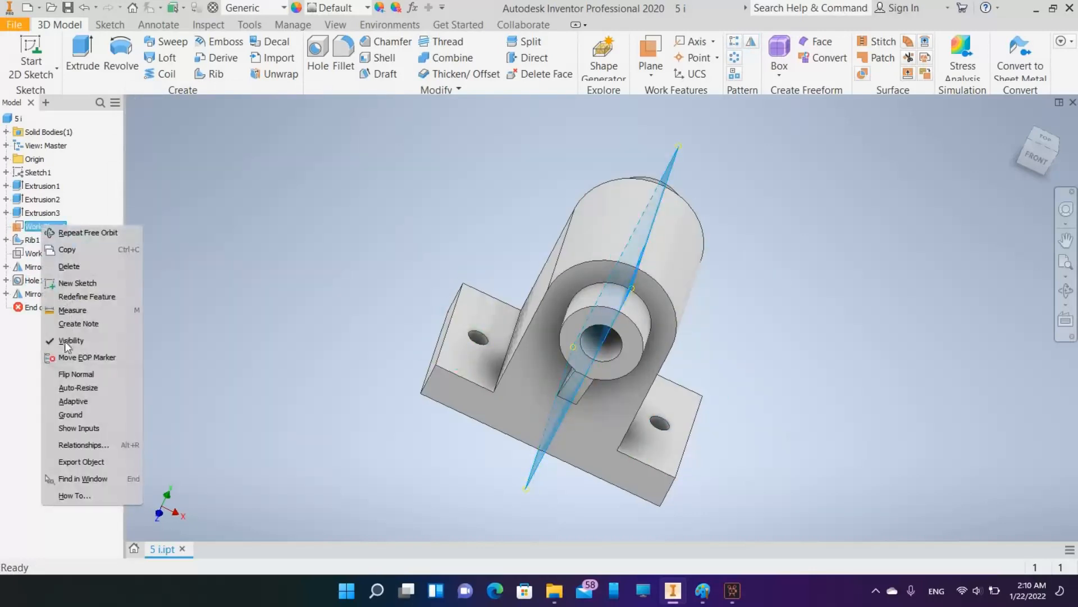
left_click(66, 340)
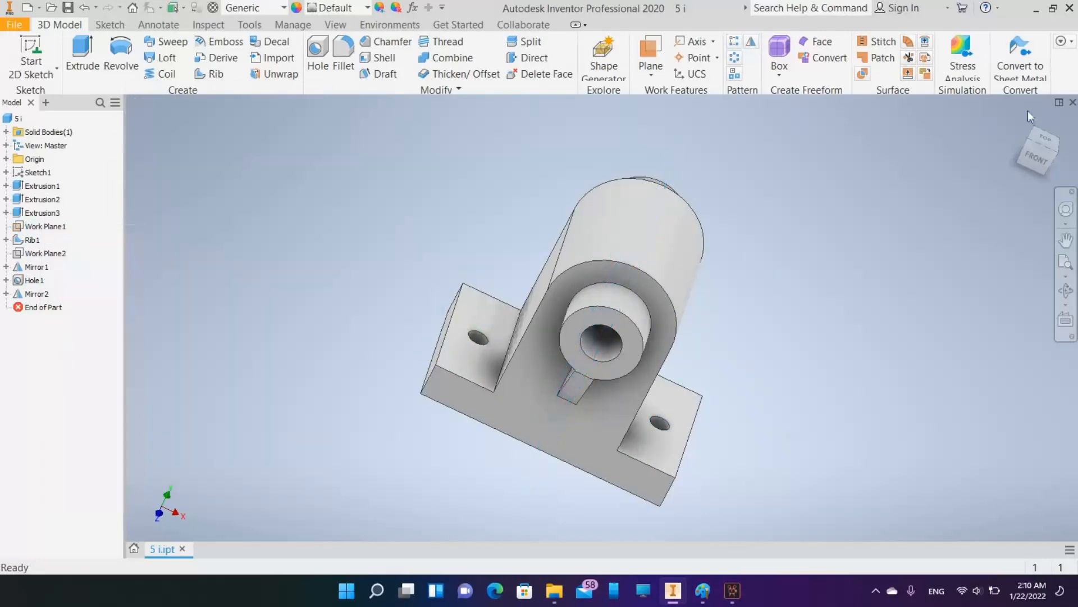
left_click(1056, 154)
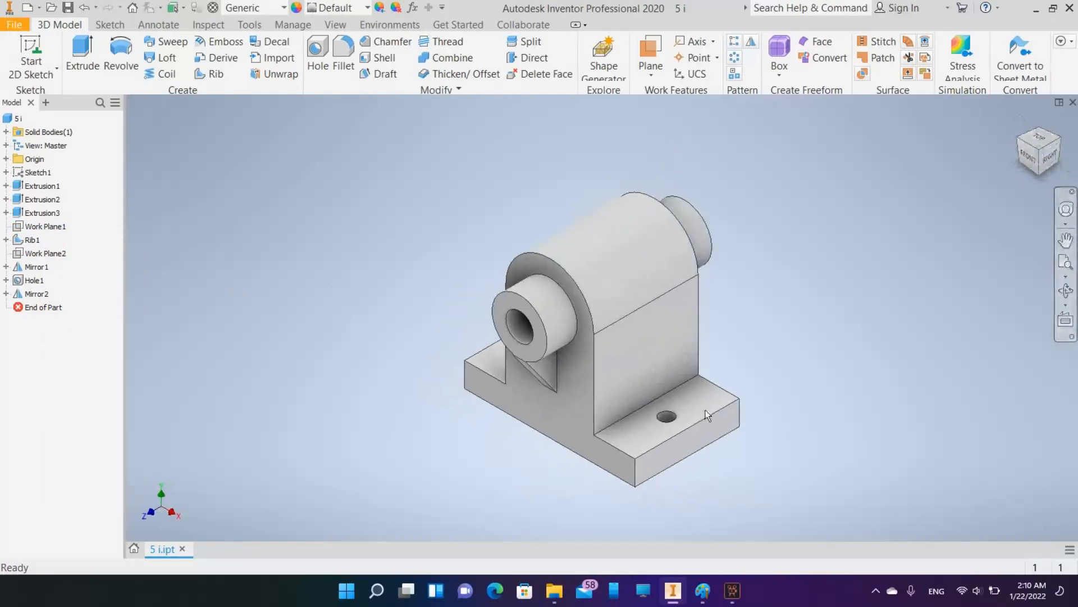
scroll(771, 390, "down", 3)
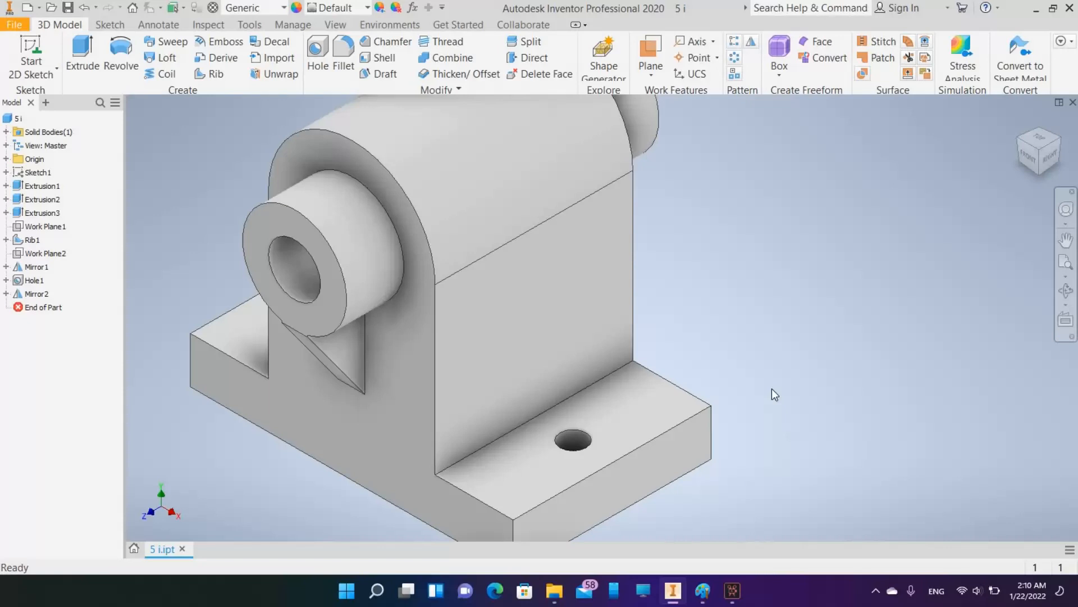
scroll(771, 388, "up", 3)
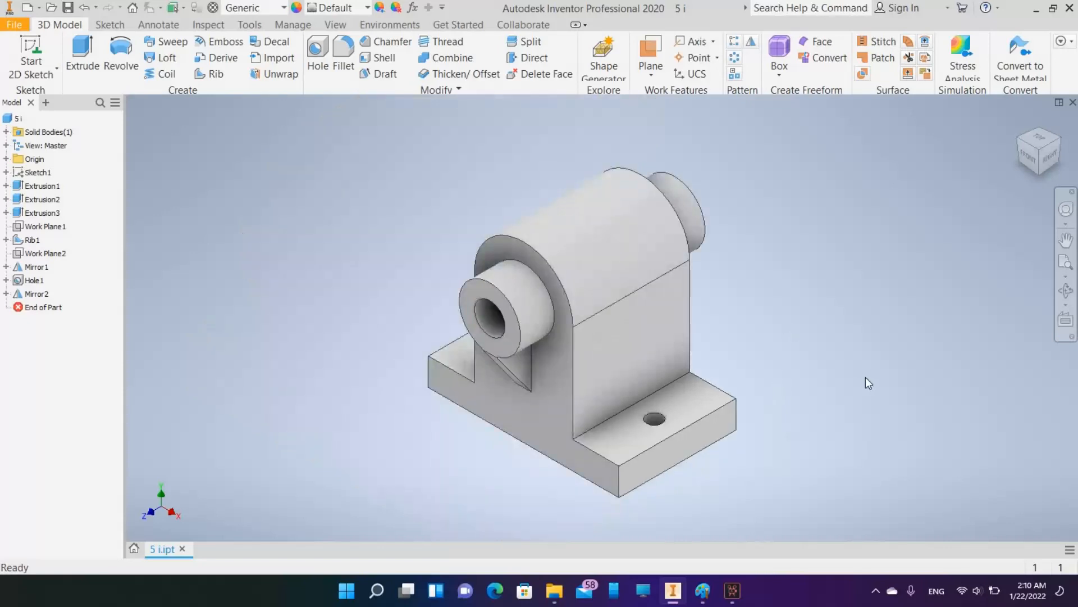